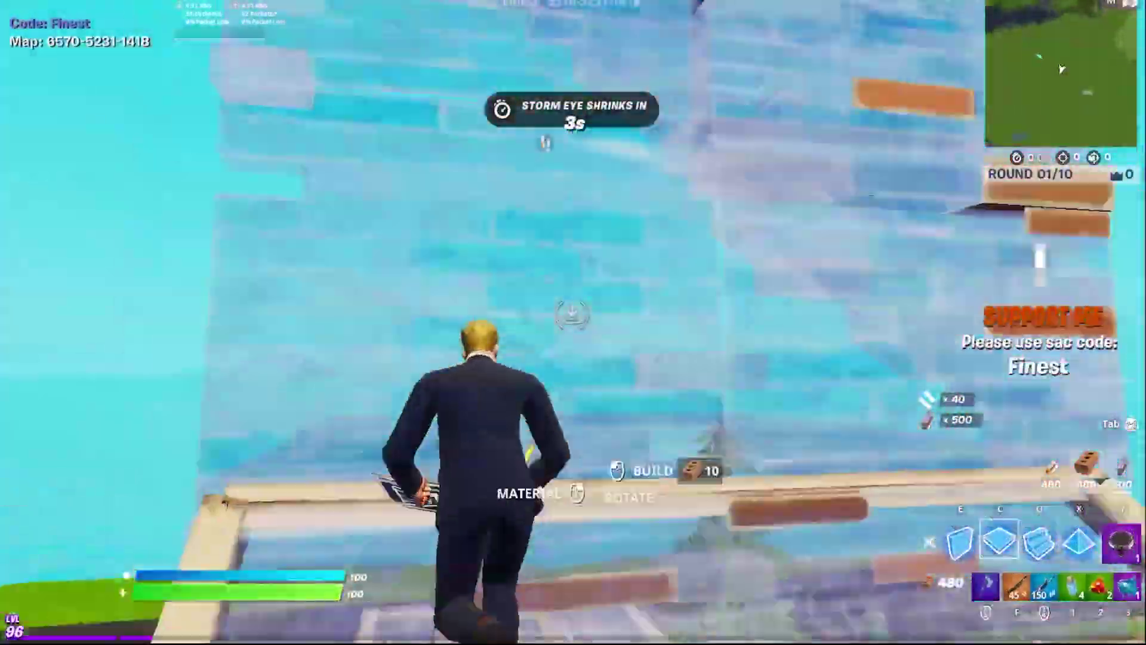
key(e)
click(572, 314)
click(572, 315)
click(572, 315)
key(f)
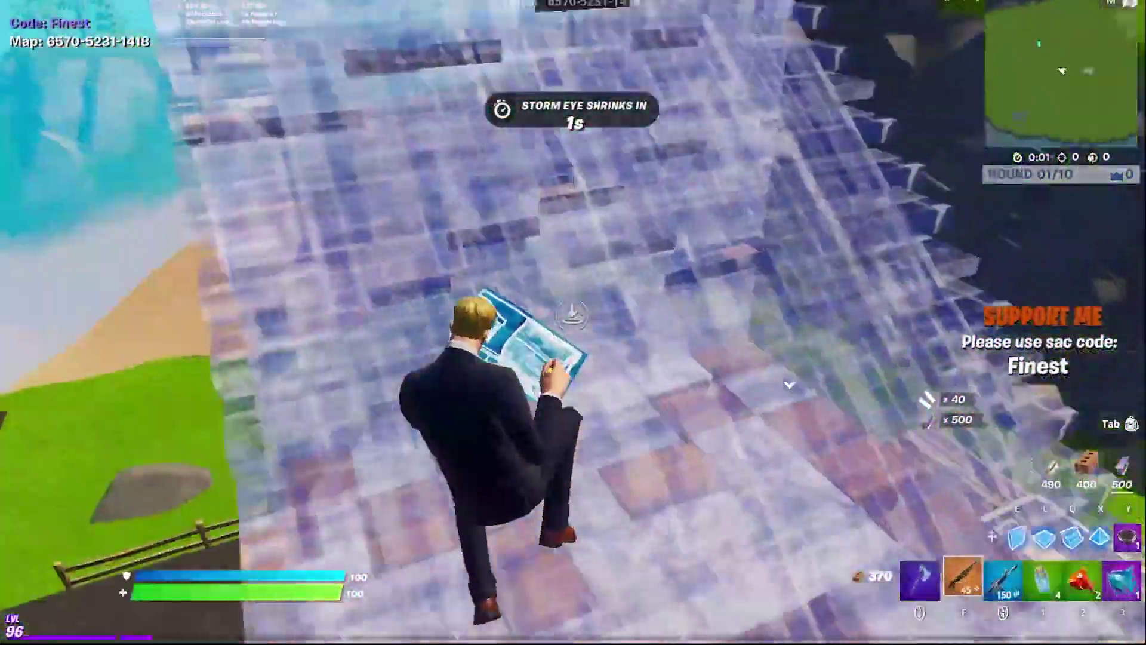
key(q)
click(572, 314)
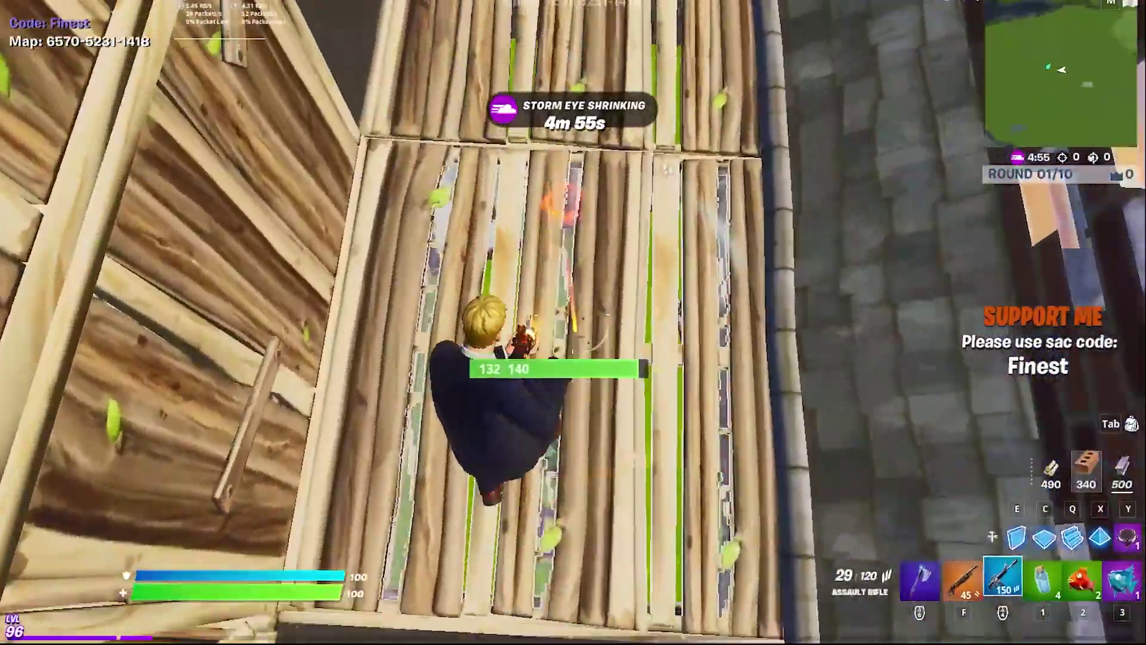
click(573, 323)
key(c)
click(573, 322)
key(f)
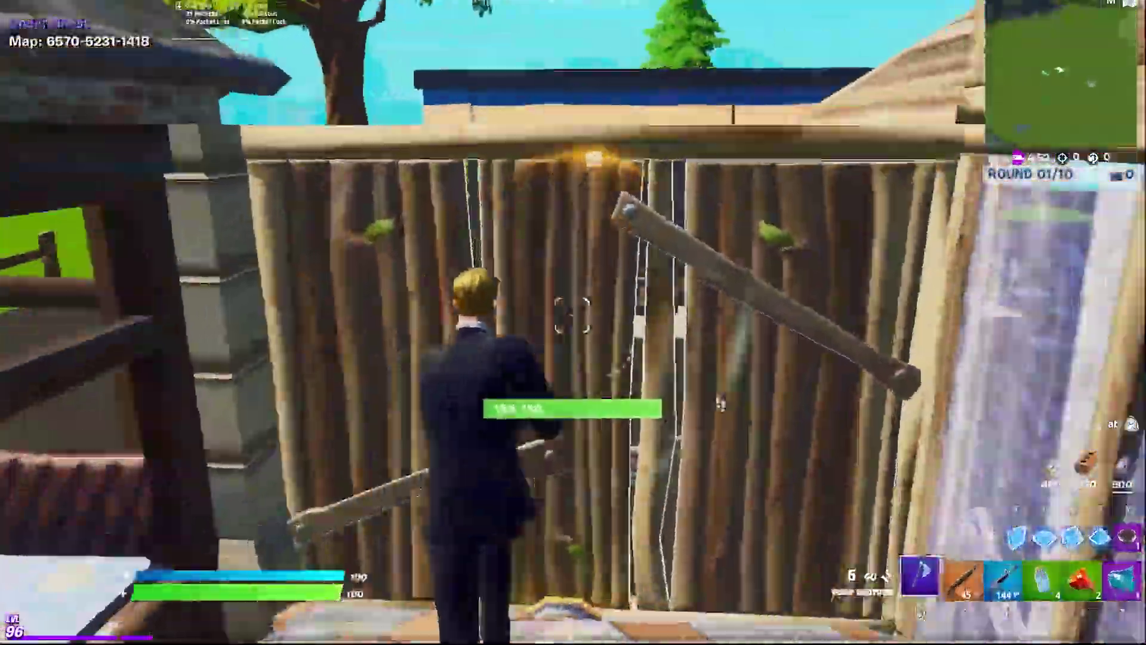
key(e)
click(573, 323)
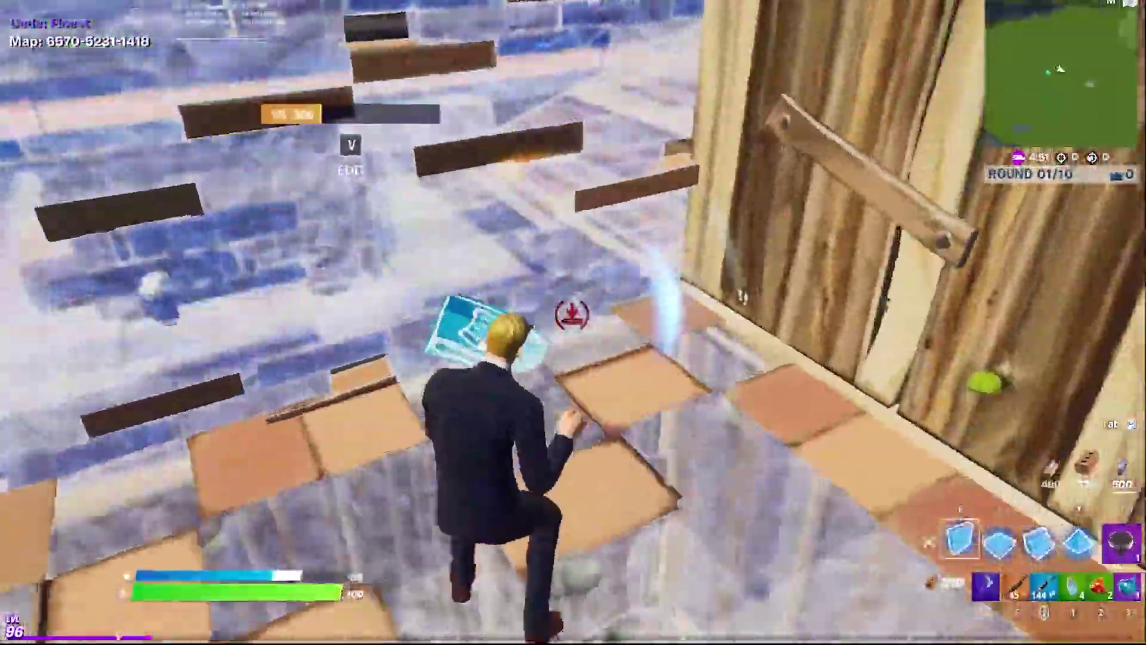
key(f)
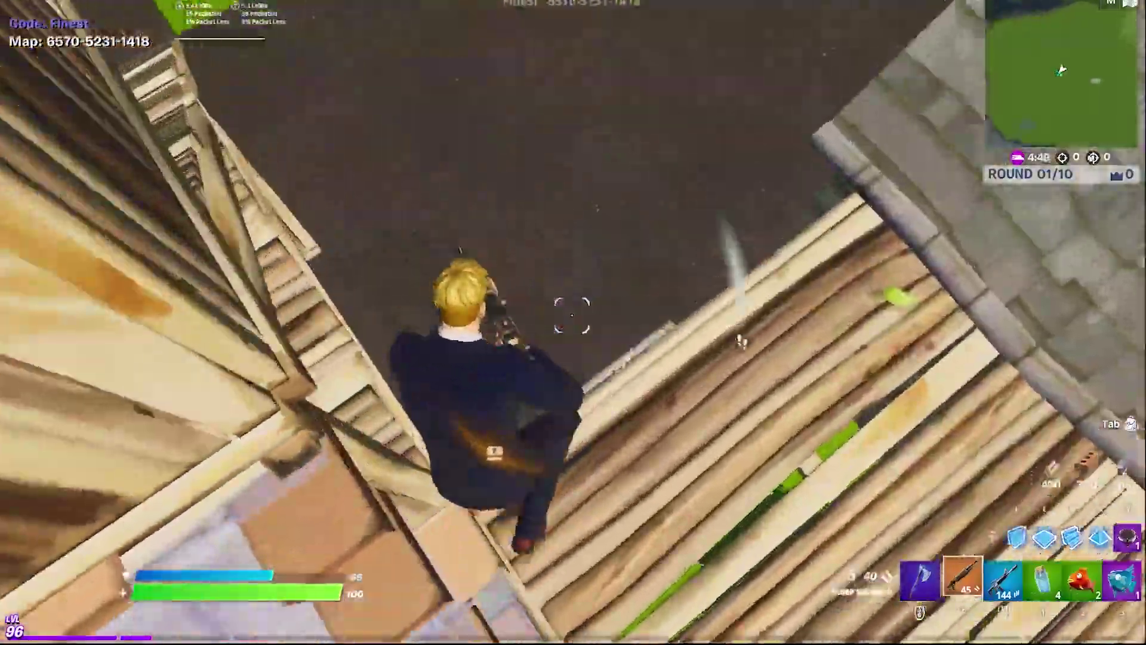
key(v)
click(573, 322)
key(q)
click(573, 322)
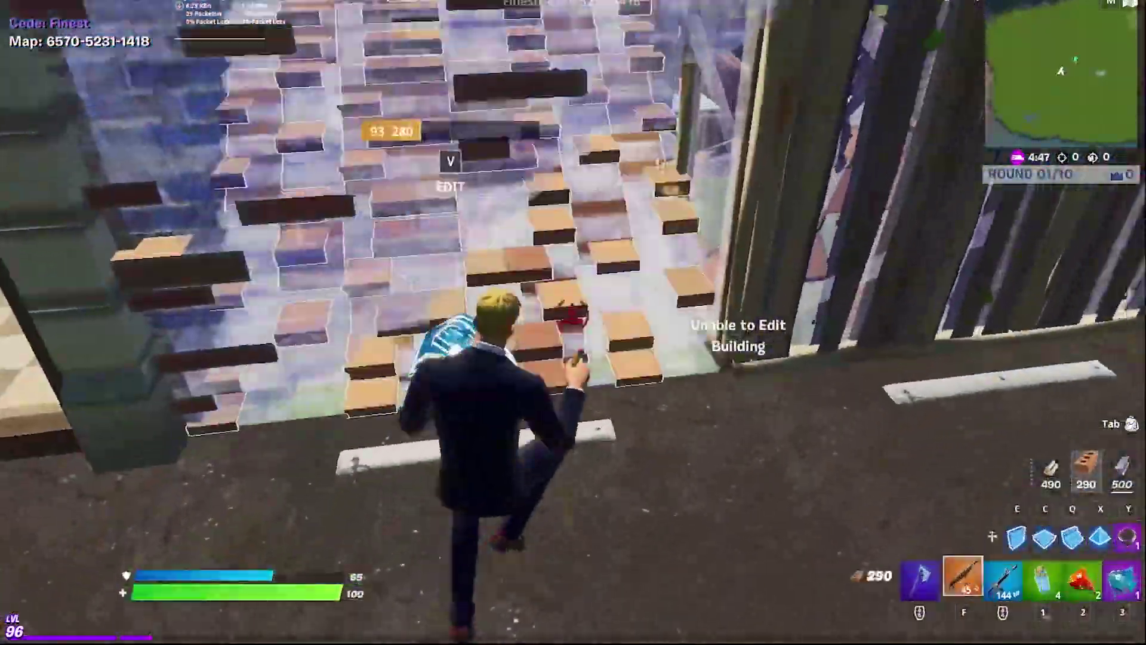
click(573, 322)
key(e)
click(574, 322)
key(v)
click(573, 322)
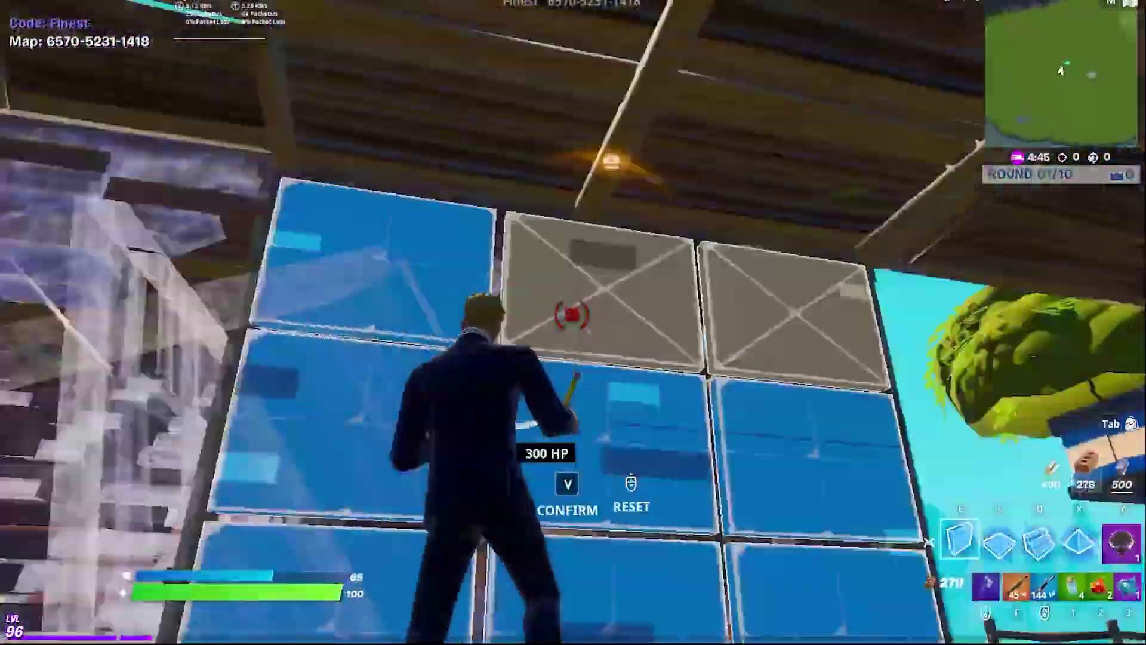
key(v)
key(f)
key(e)
click(573, 323)
key(v)
key(f)
click(574, 323)
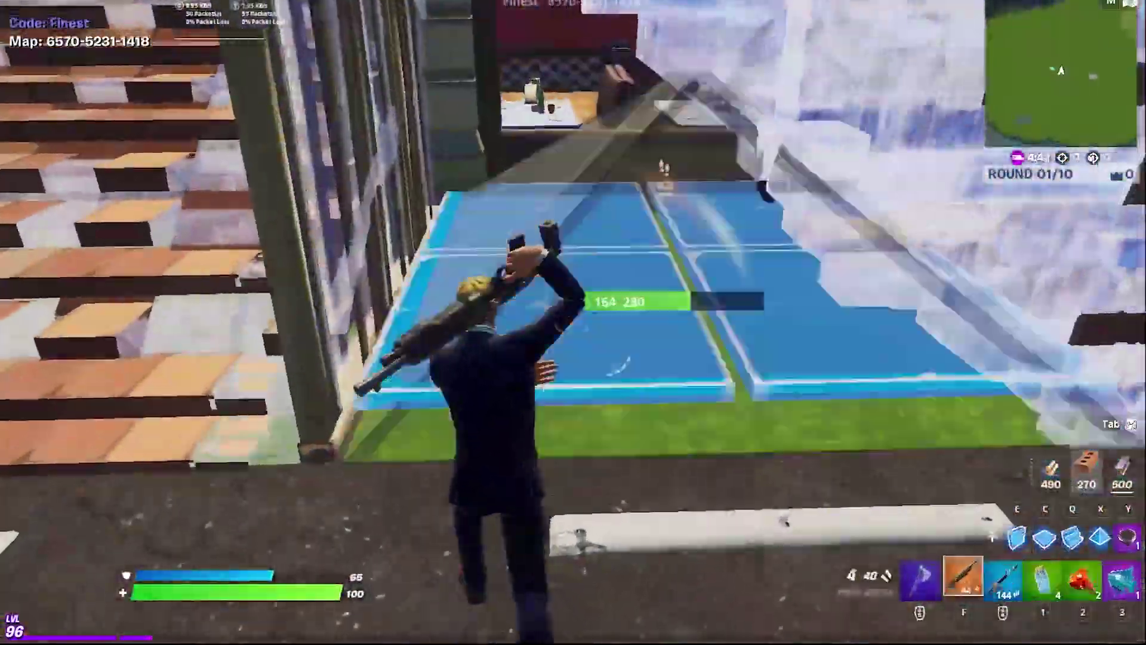
key(x)
key(f)
click(573, 322)
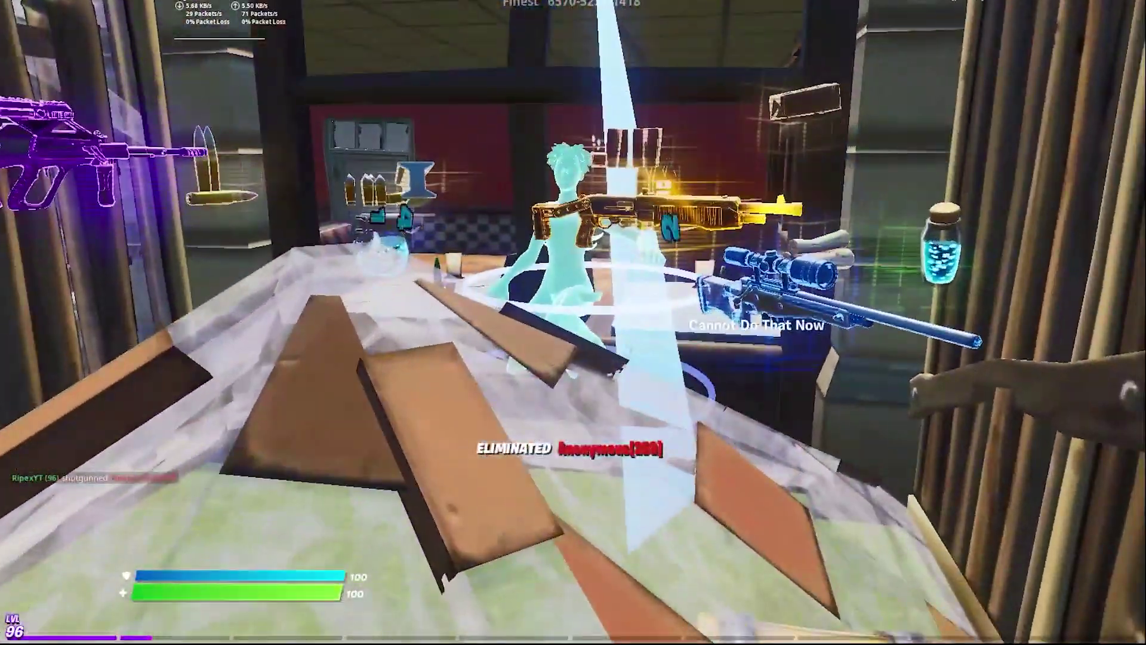
key(w)
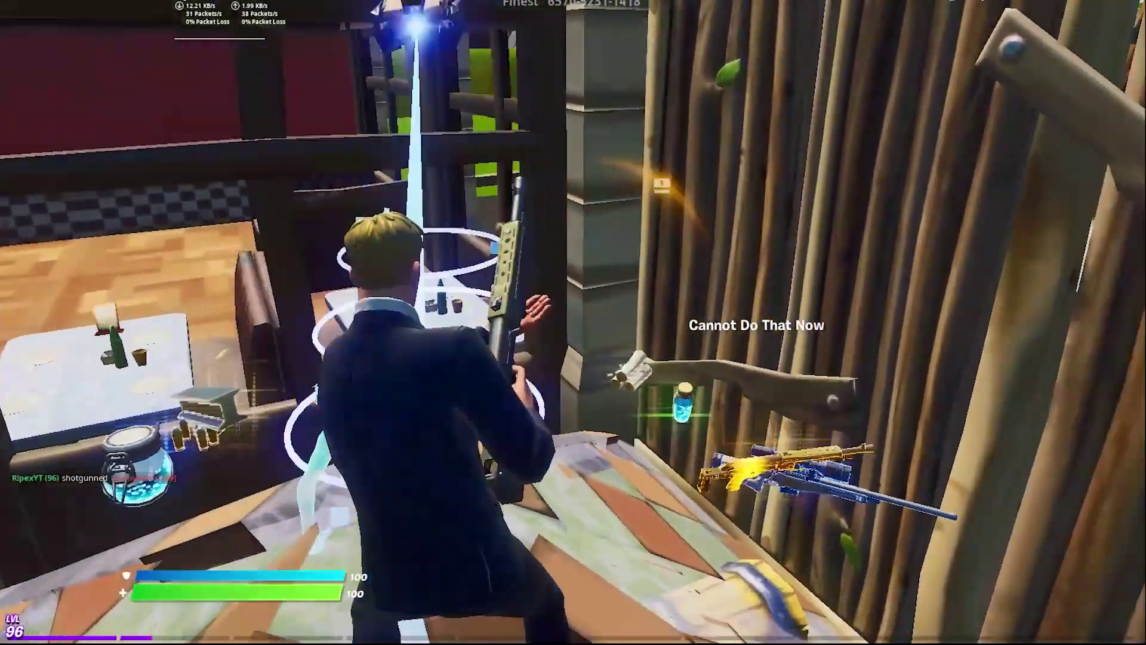
key(r)
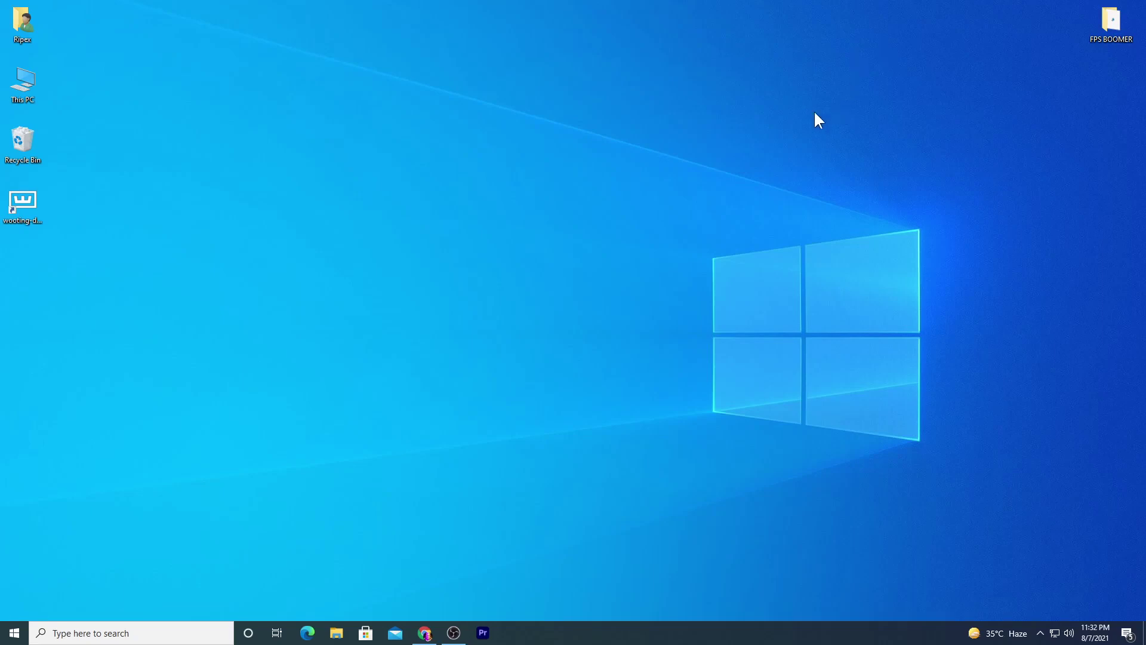
Bring the FPS BOOMER folder to the middle of the desktop, open it and run RunWithAffinity as administrator.
drag(1125, 29, 575, 134)
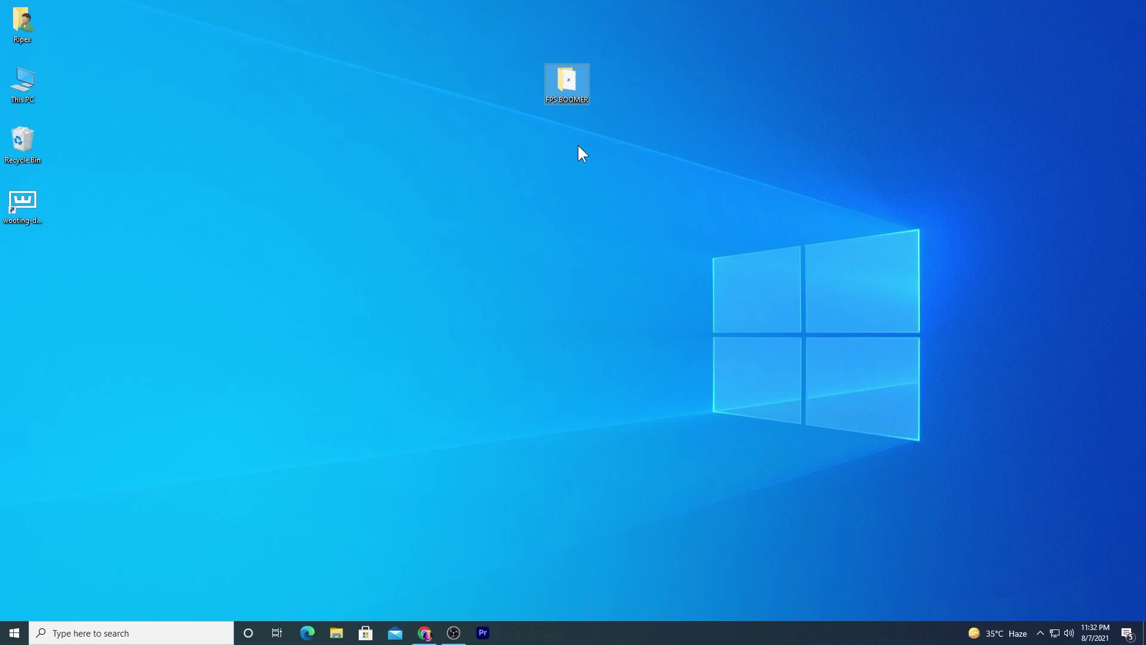
double_click(573, 79)
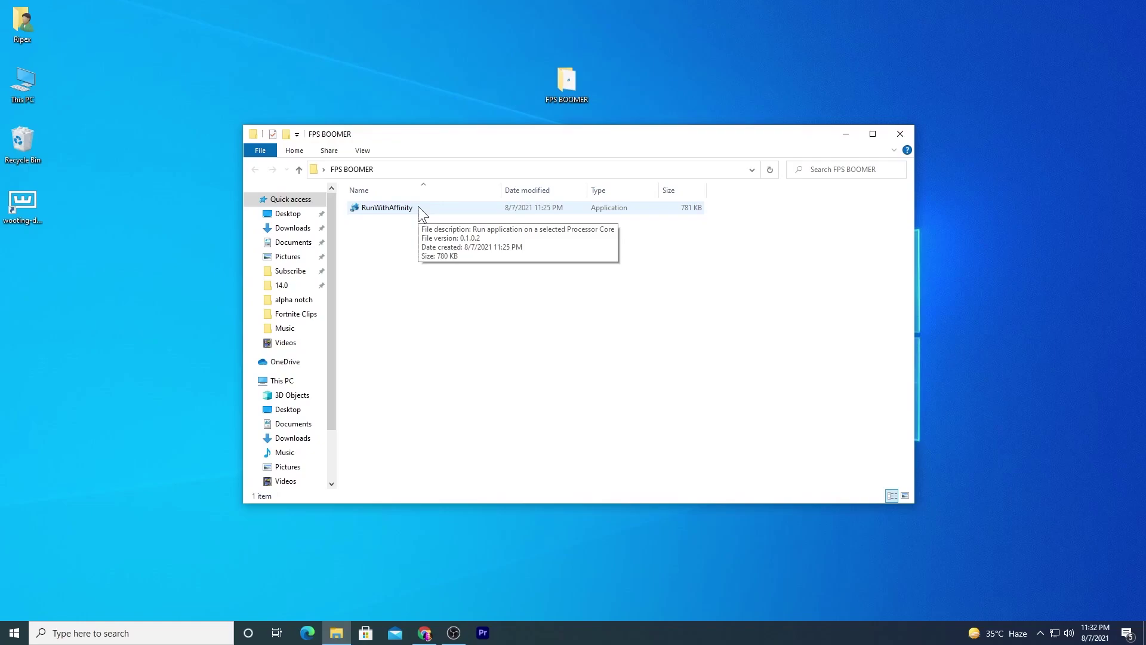
right_click(378, 209)
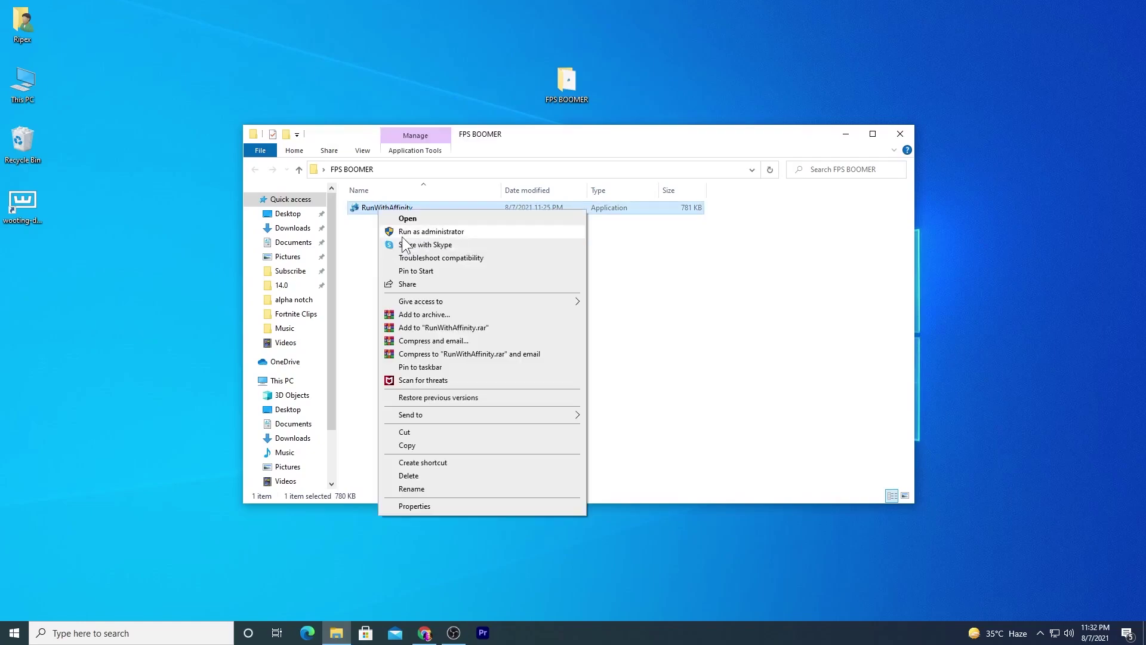
click(425, 234)
click(512, 420)
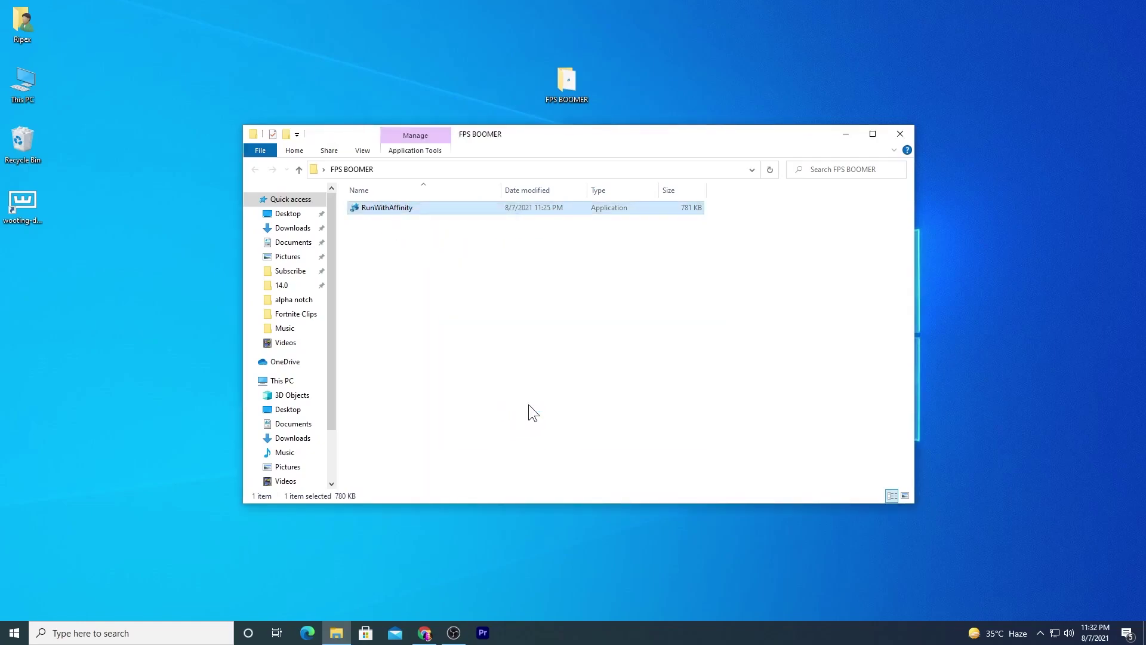
Minimize the FPS BOOMER folder window and move the folder back to the desktop's upper-right corner.
click(844, 134)
drag(567, 81, 728, 60)
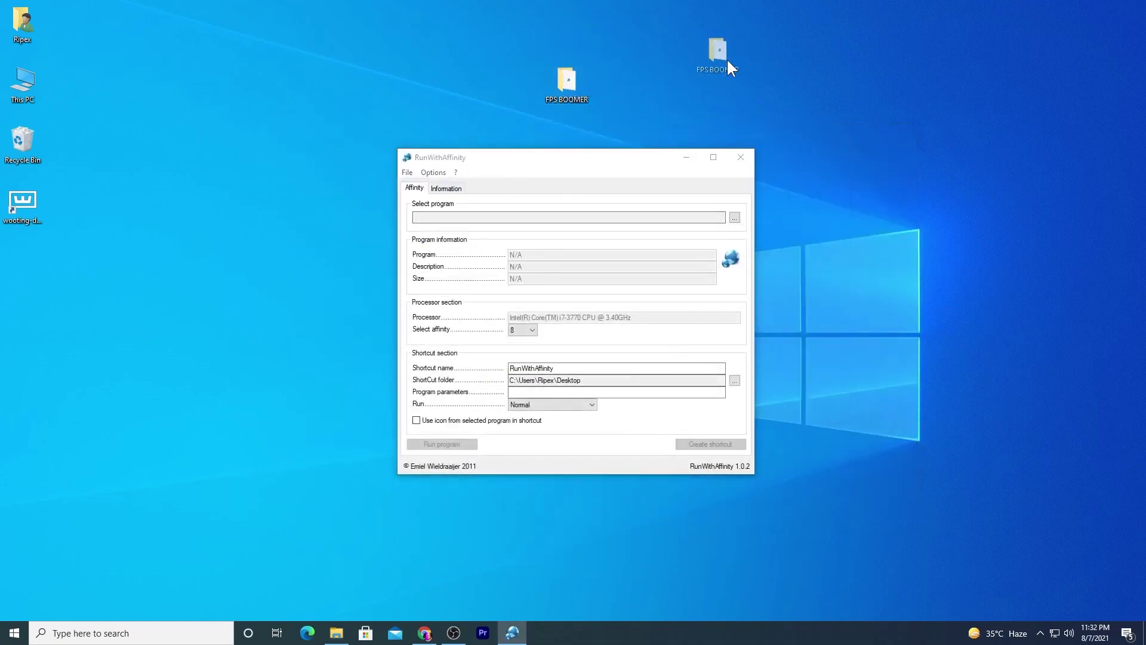
drag(1110, 37, 1111, 36)
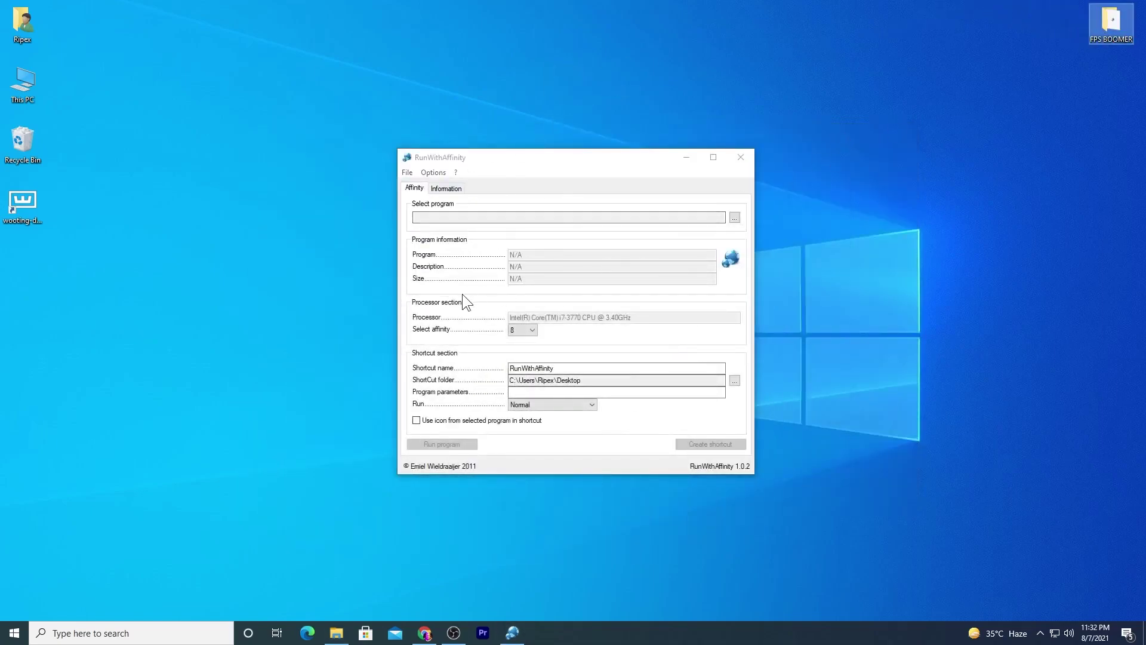
Select FortniteClient-Win64-Shipping from C:\Program Files\Epic Games\Fortnite\FortniteGame\Binaries\Win64 as the program for the affinity setup.
click(445, 187)
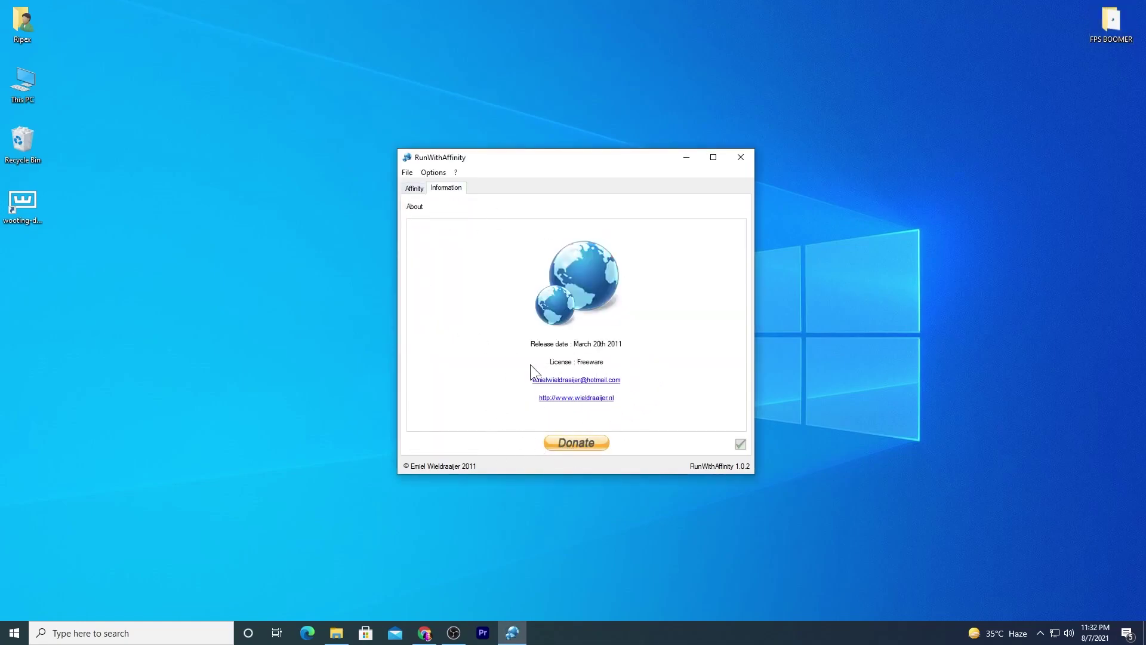
click(418, 190)
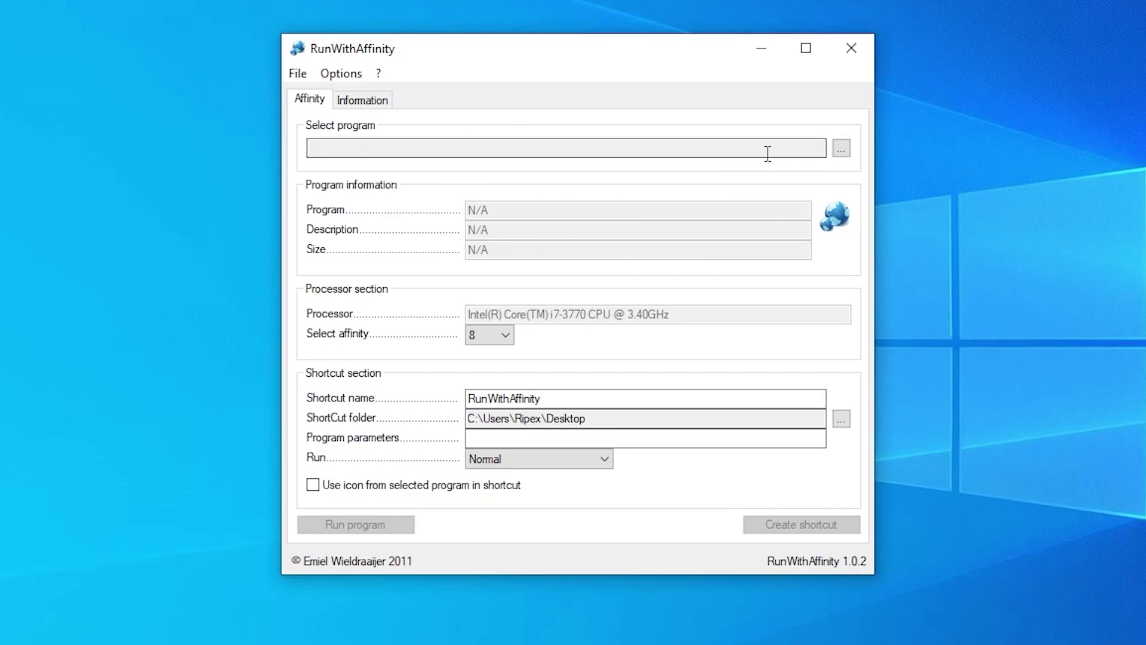
click(842, 149)
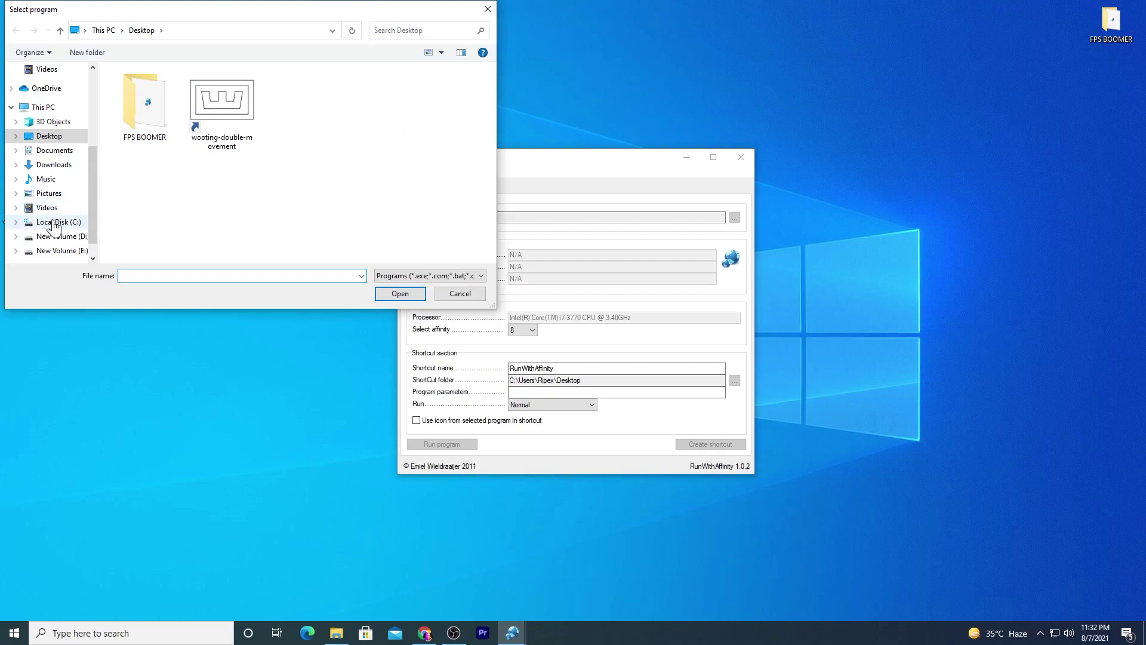
click(53, 223)
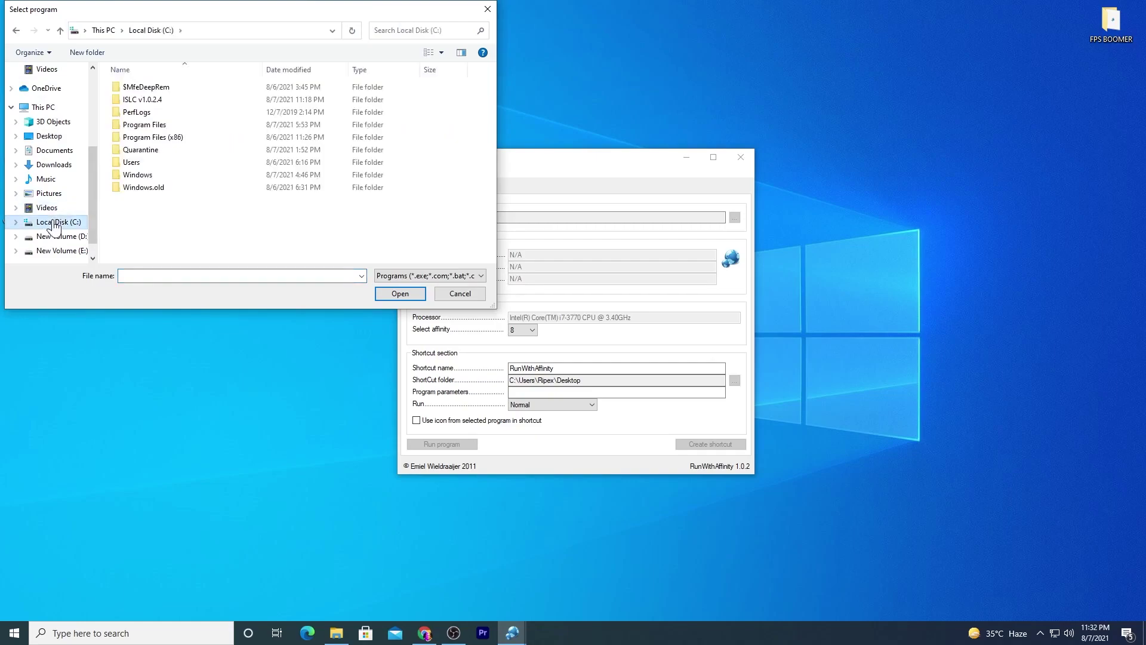
double_click(150, 125)
double_click(145, 124)
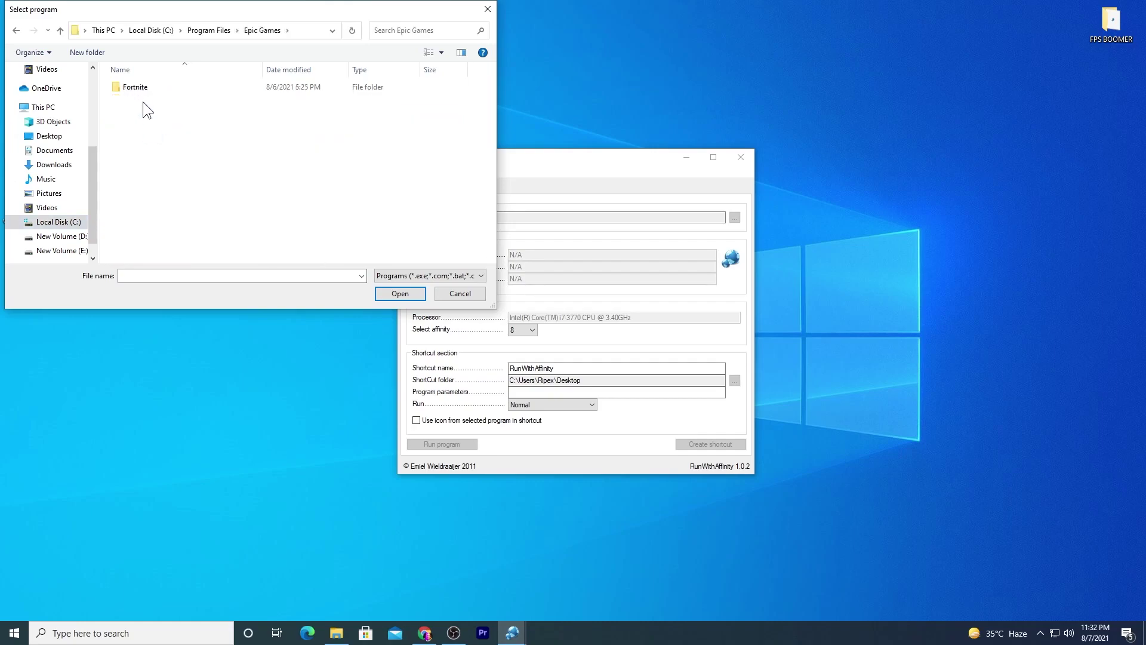
double_click(144, 85)
double_click(146, 112)
double_click(139, 89)
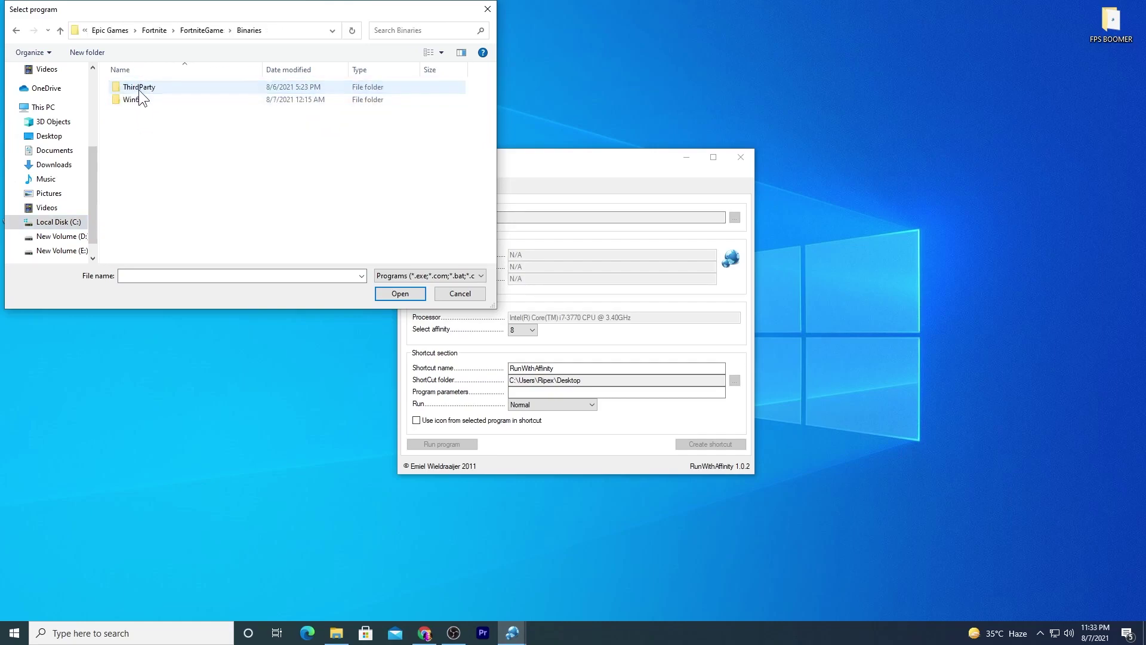
double_click(151, 98)
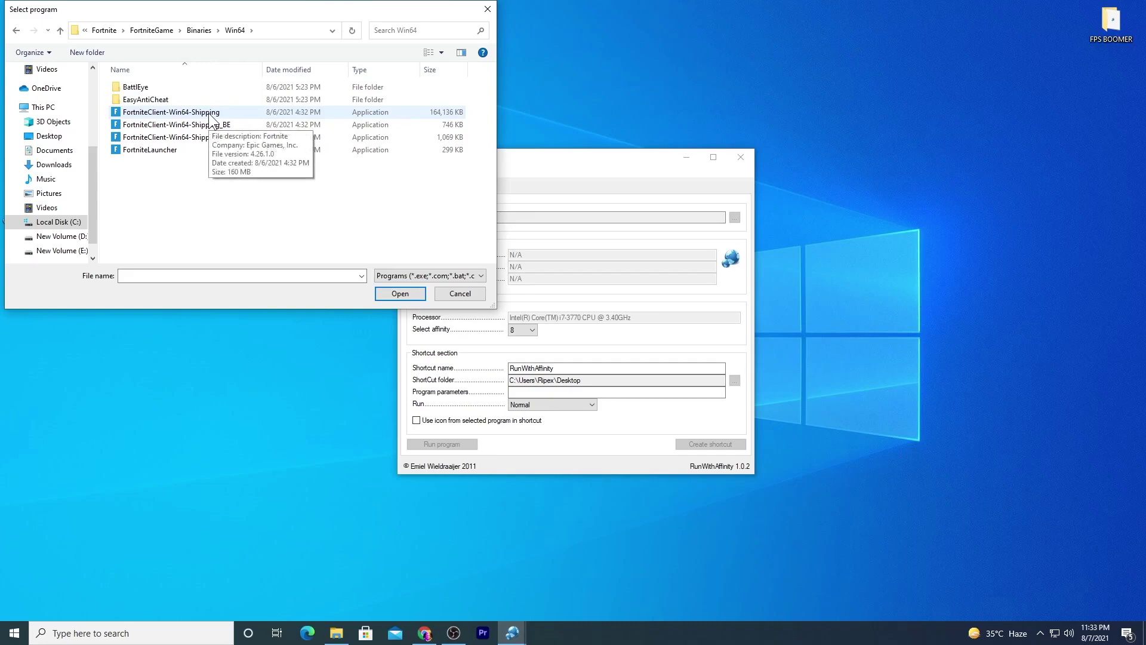
click(182, 113)
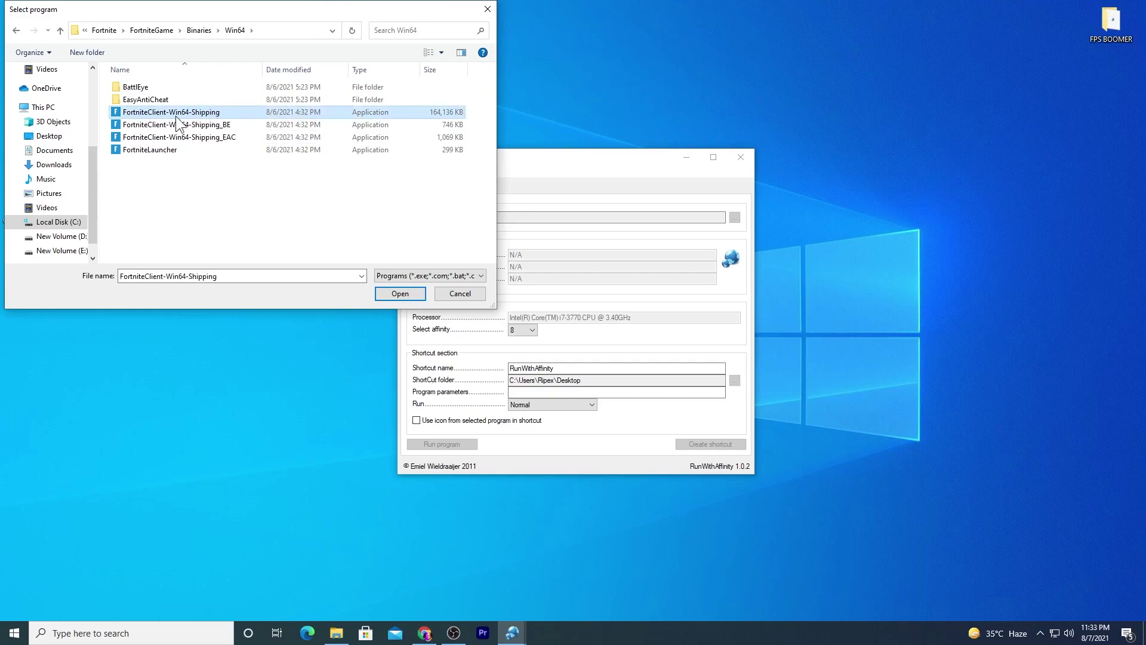
click(392, 294)
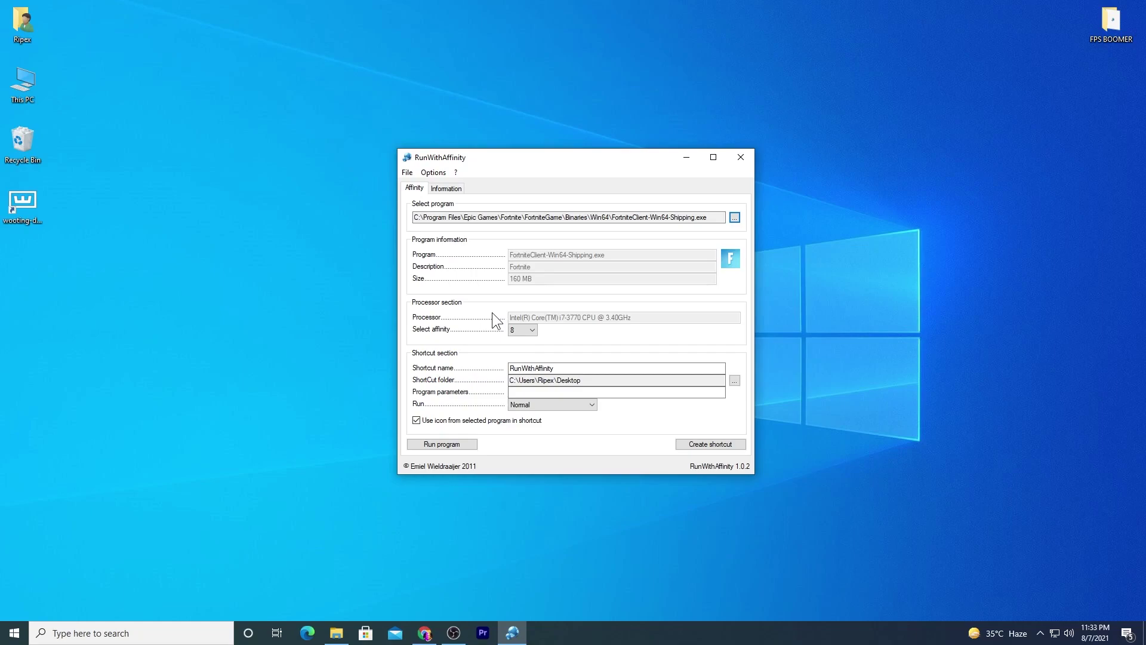
Check the processor's logical processor count in Task Manager against the available affinity options, and close Task Manager.
click(524, 331)
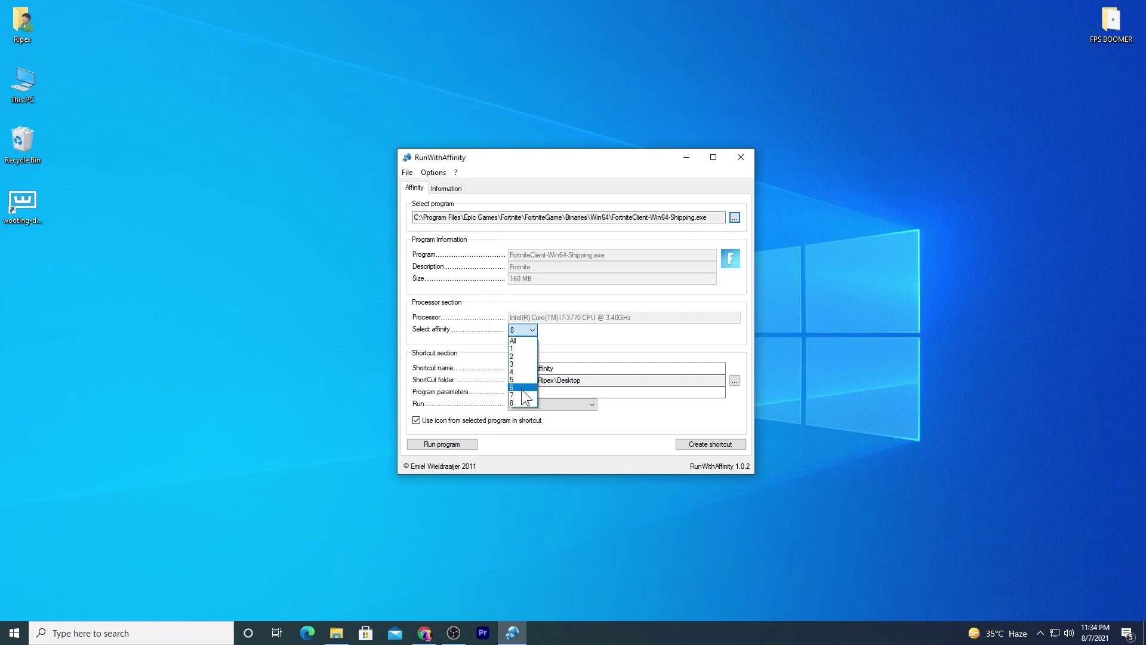
right_click(753, 633)
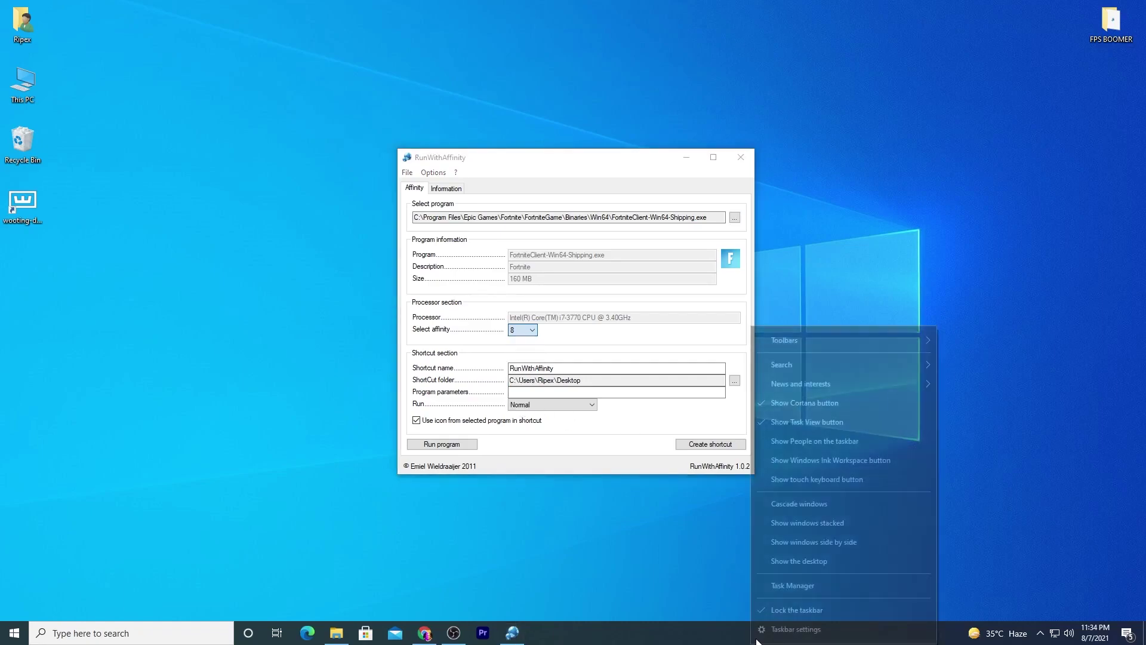
click(776, 579)
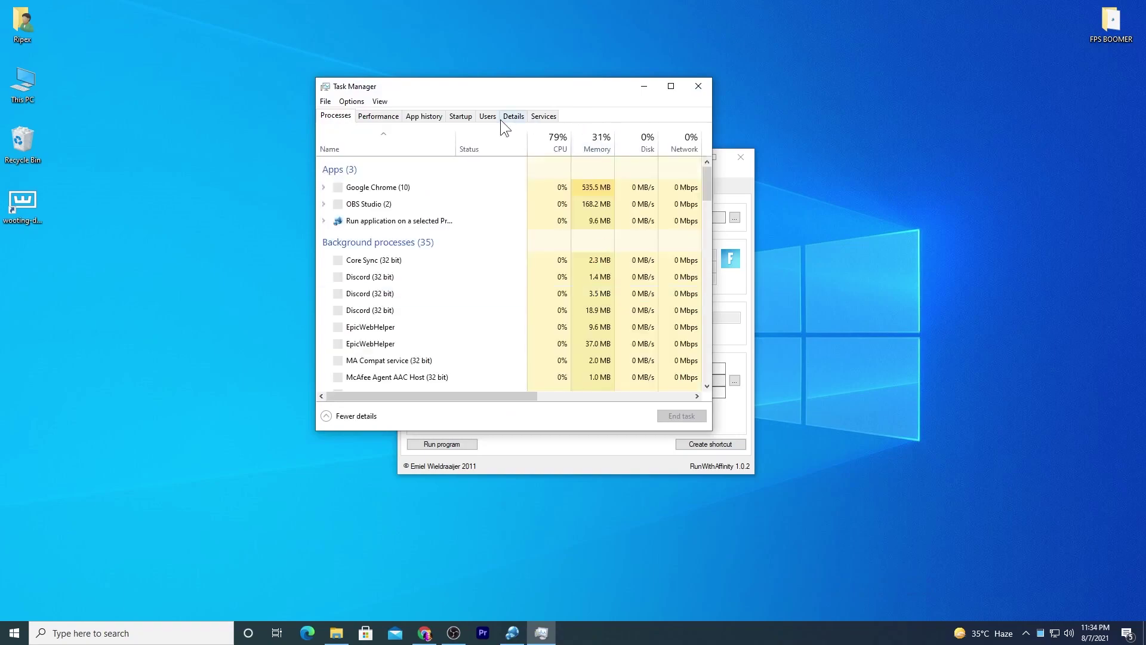
click(379, 117)
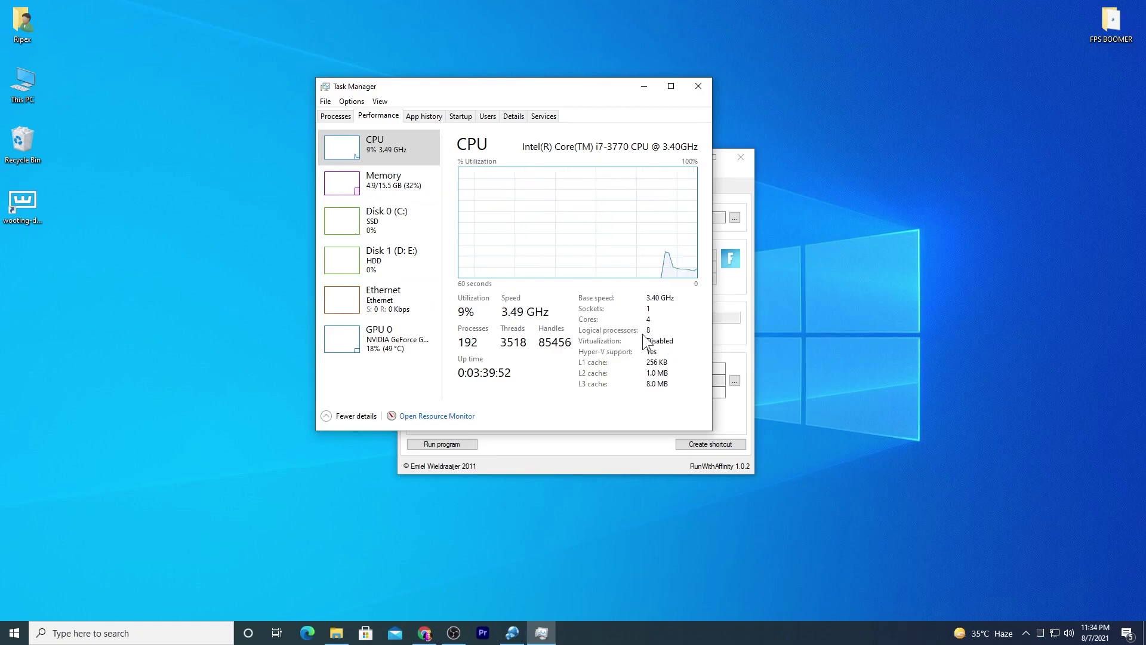
click(700, 87)
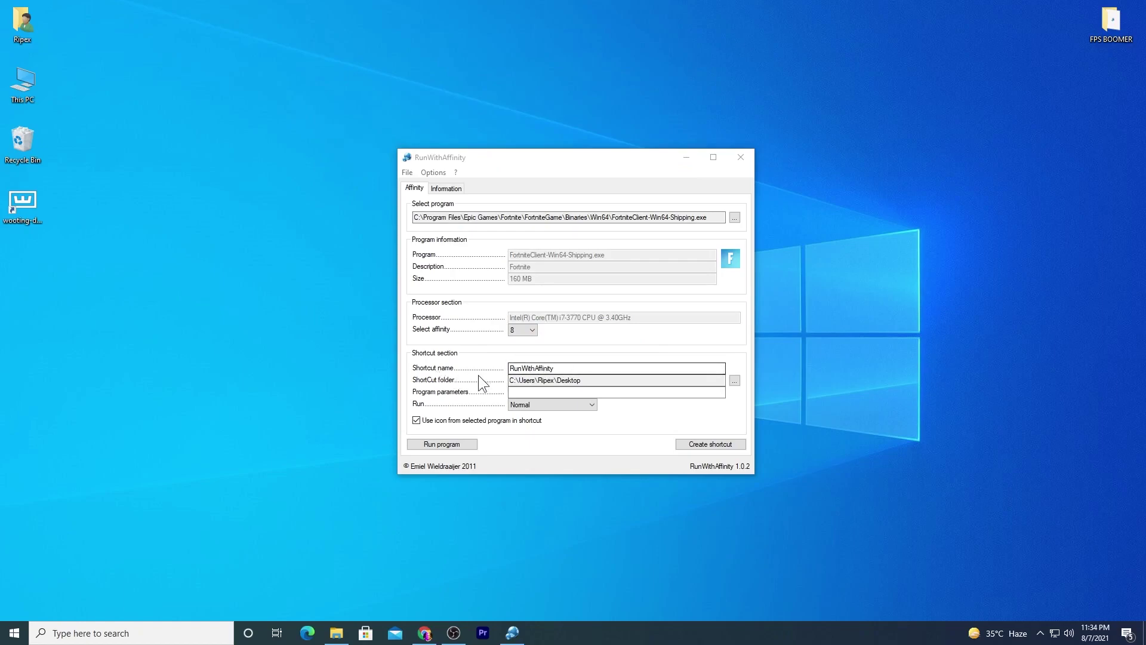
Create a desktop shortcut for the Fortnite client with the current affinity settings and close RunWithAffinity.
click(518, 368)
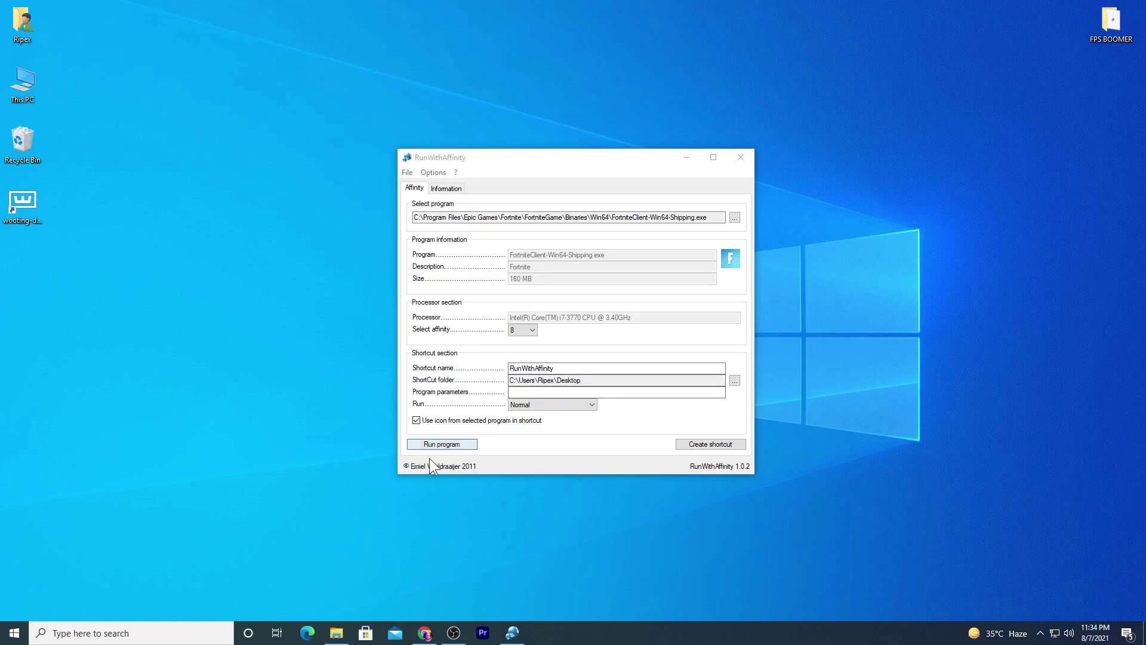
click(439, 444)
click(711, 448)
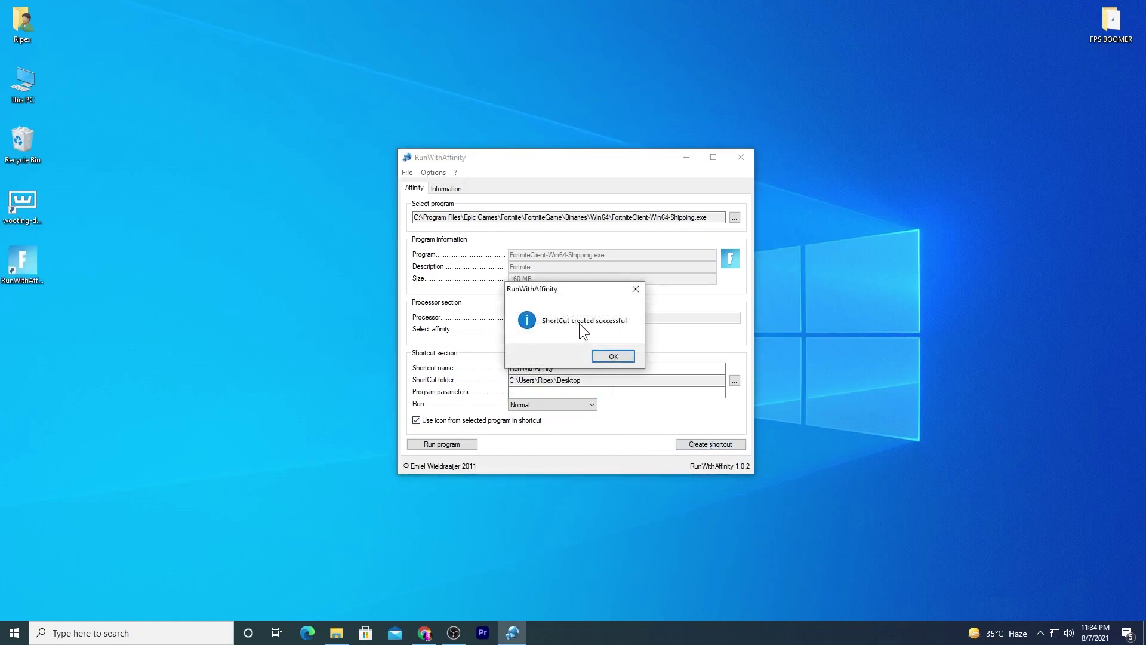
click(626, 353)
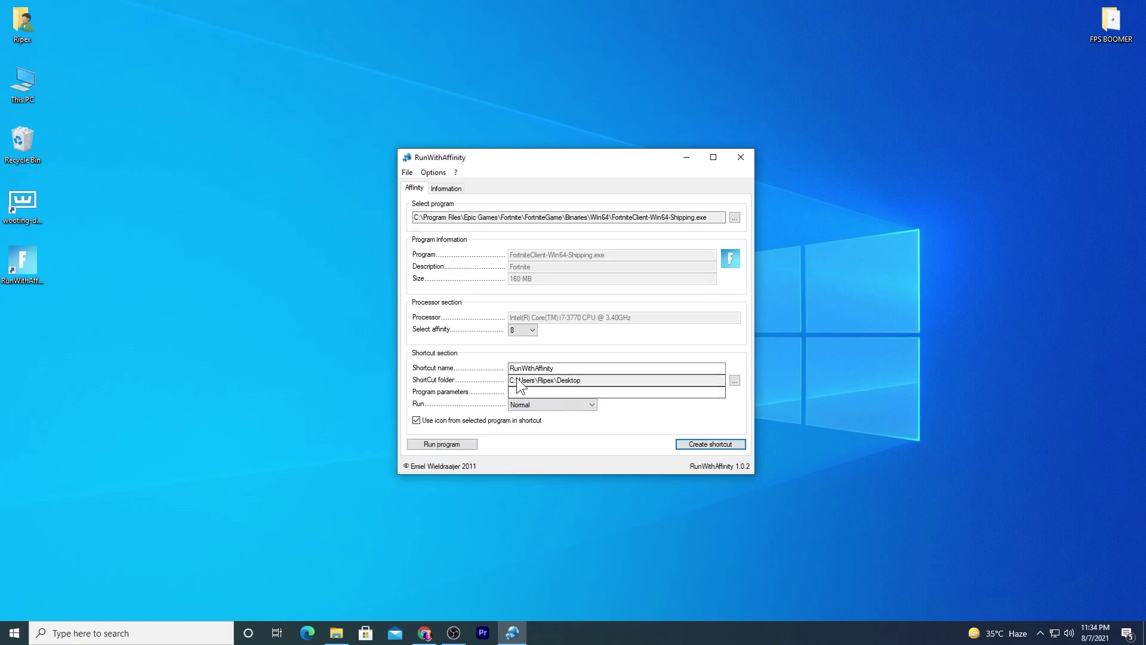
click(731, 158)
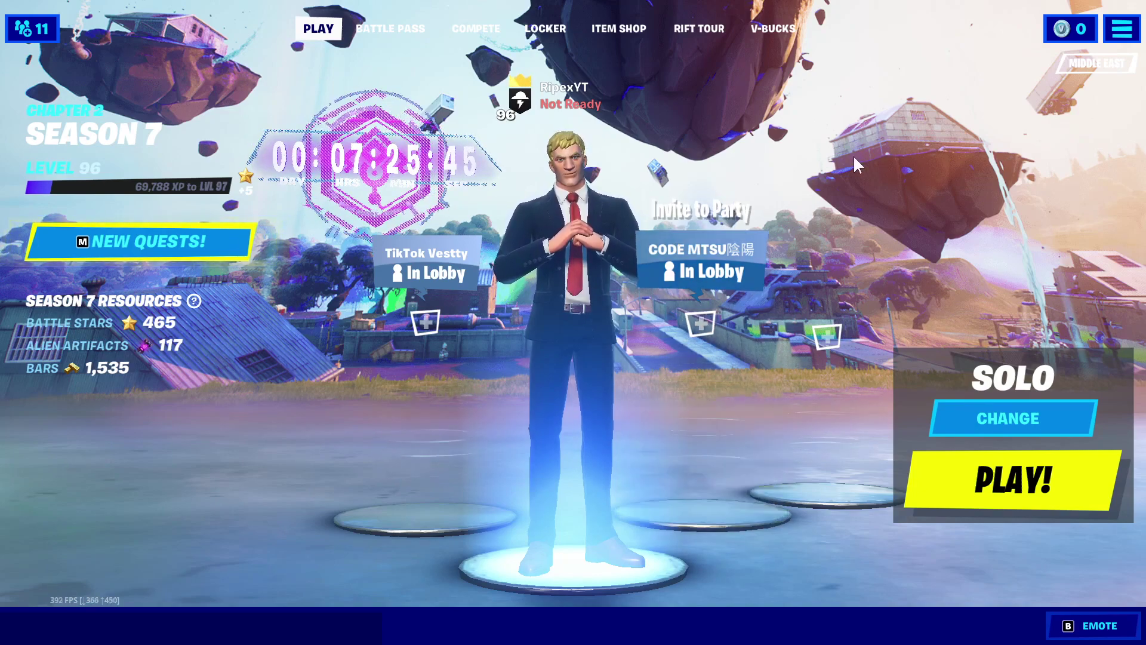
Review Fortnite's video settings, covering the display, graphics quality and advanced graphics options down to the rendering mode.
click(1109, 37)
click(998, 62)
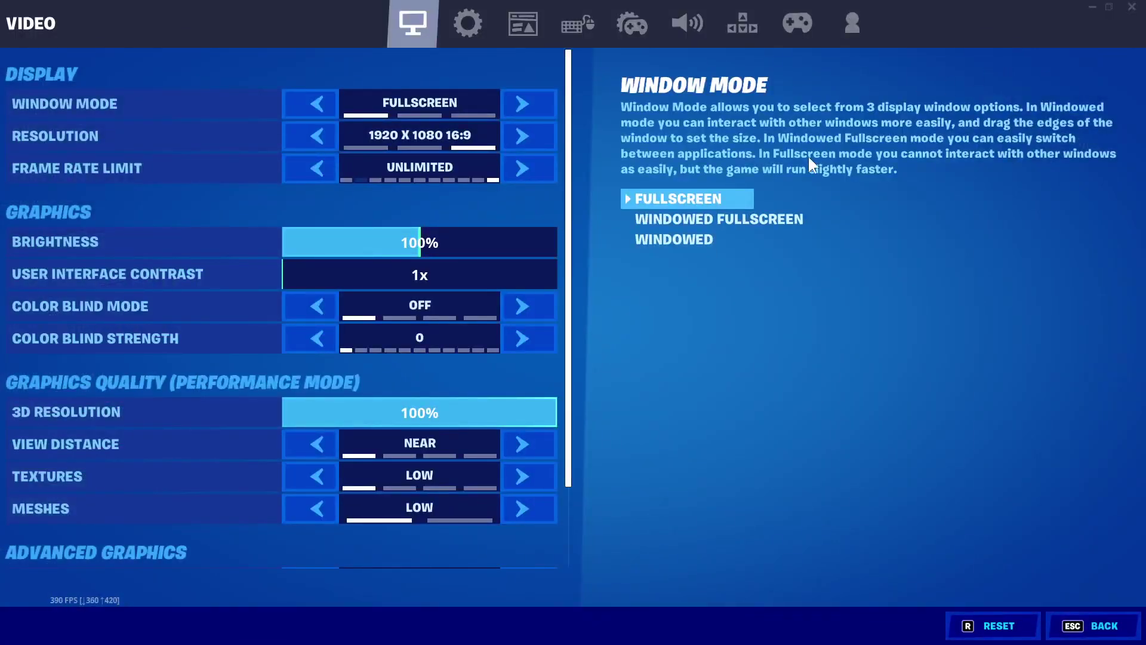
scroll(489, 392, down, 3)
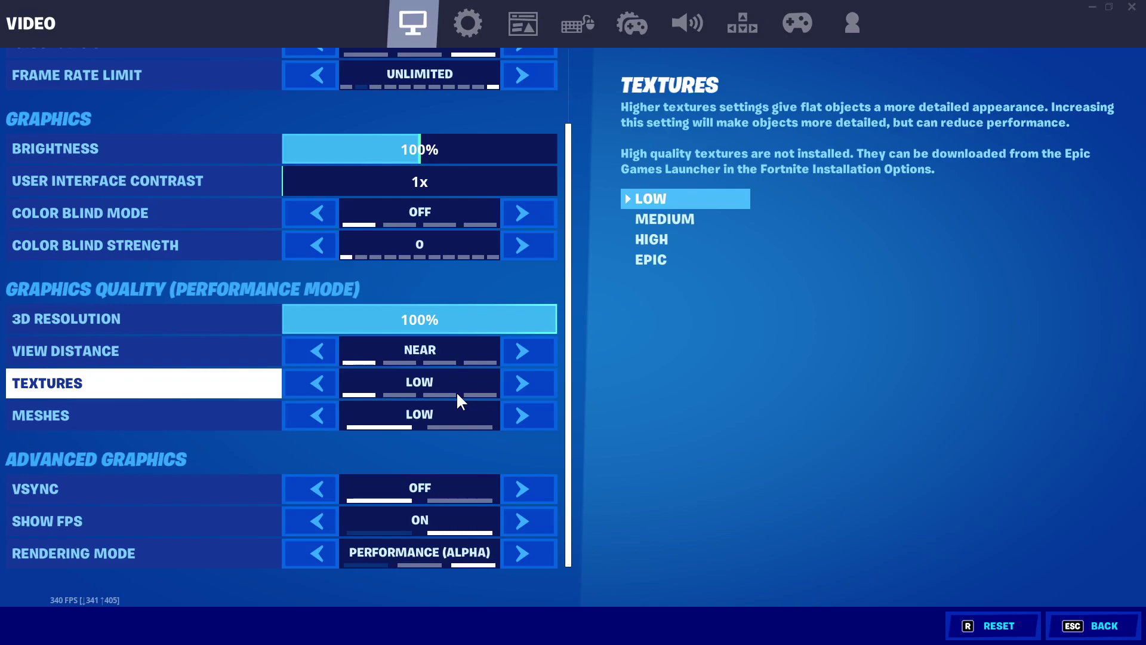
Examine the game settings down to the replay recording options, and return to the lobby.
click(468, 23)
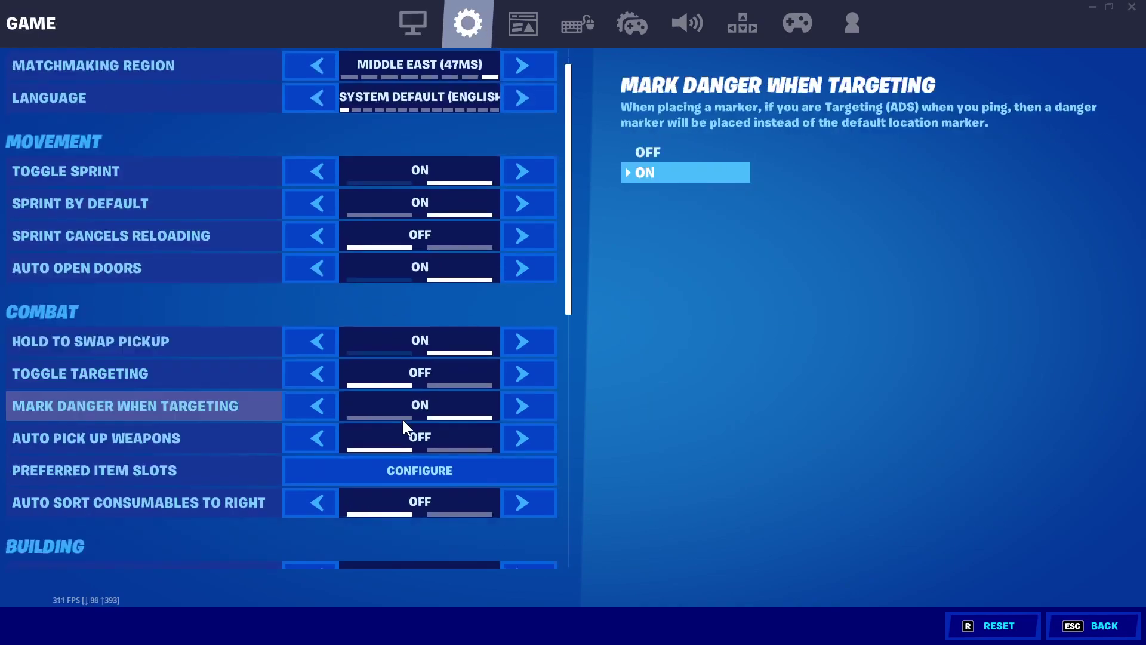
scroll(382, 478, down, 5)
scroll(366, 558, down, 6)
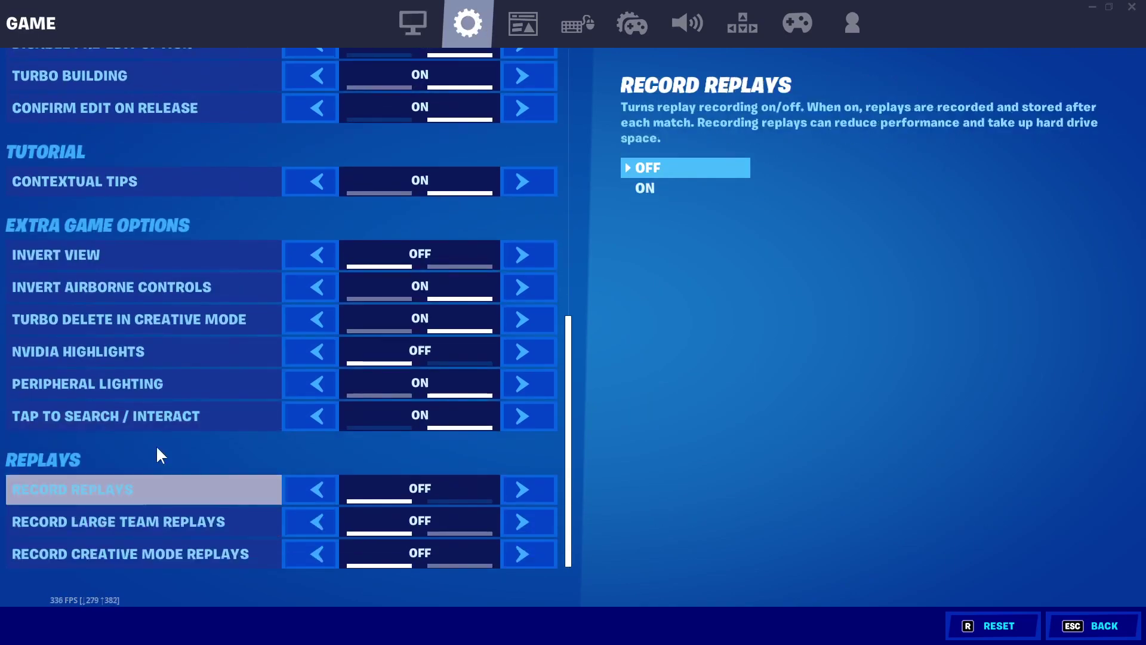
key(Escape)
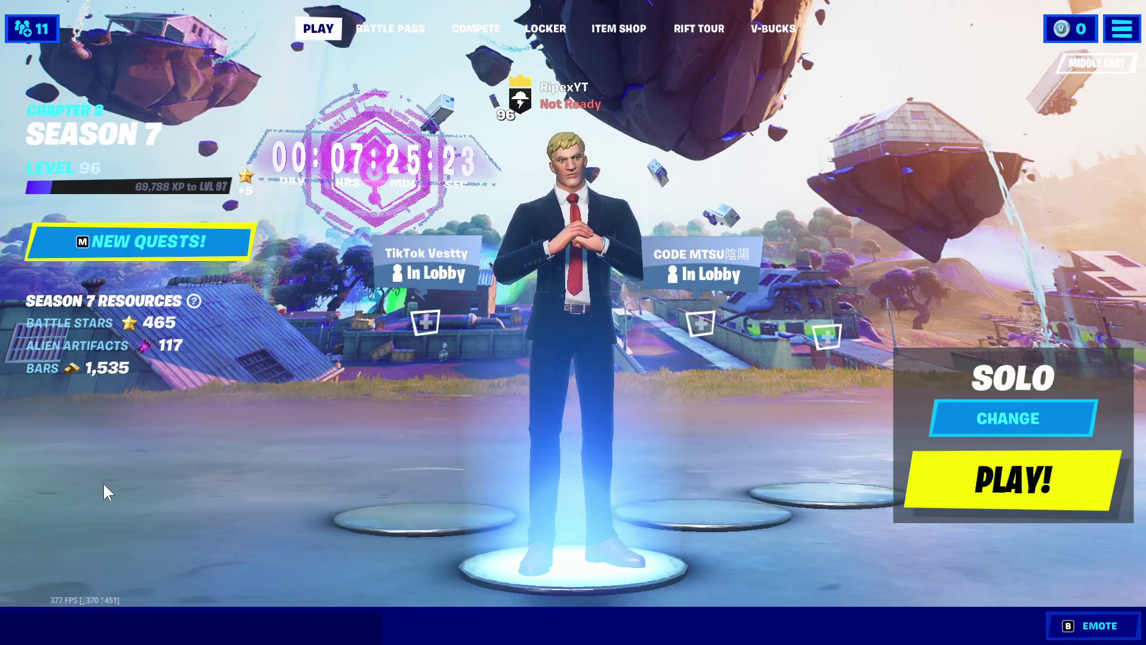
Change the game mode from Solo to Creative and launch it.
click(973, 412)
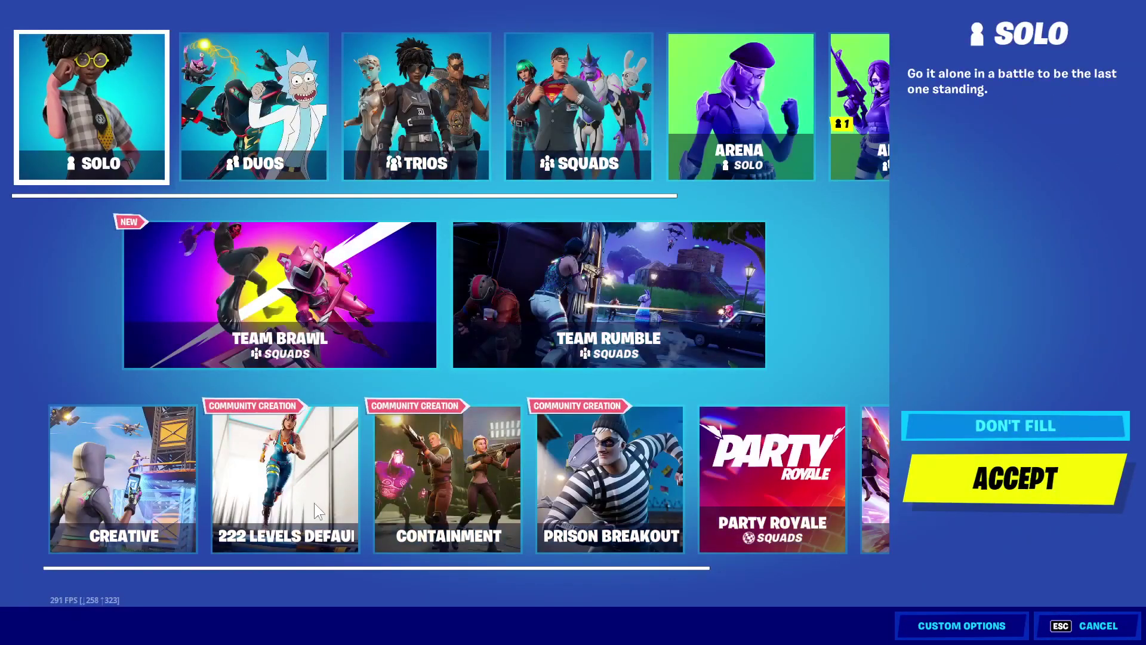
click(125, 490)
click(974, 480)
click(973, 486)
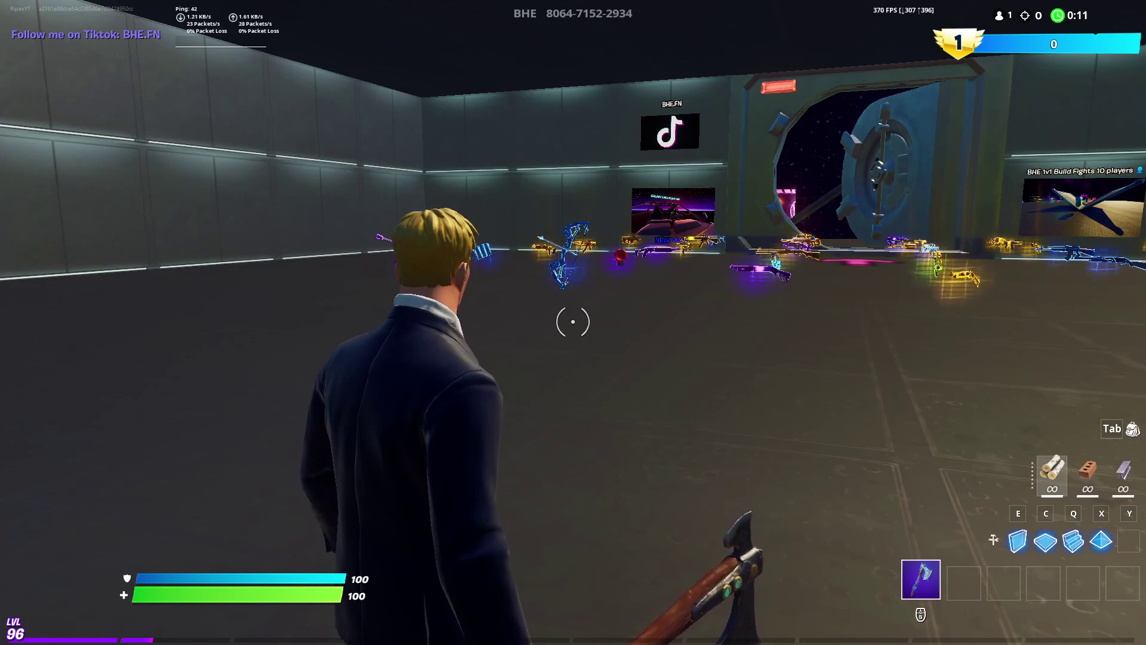
Collect a shotgun and an assault rifle from the weapons on the floor and run to the round vault door.
key(w)
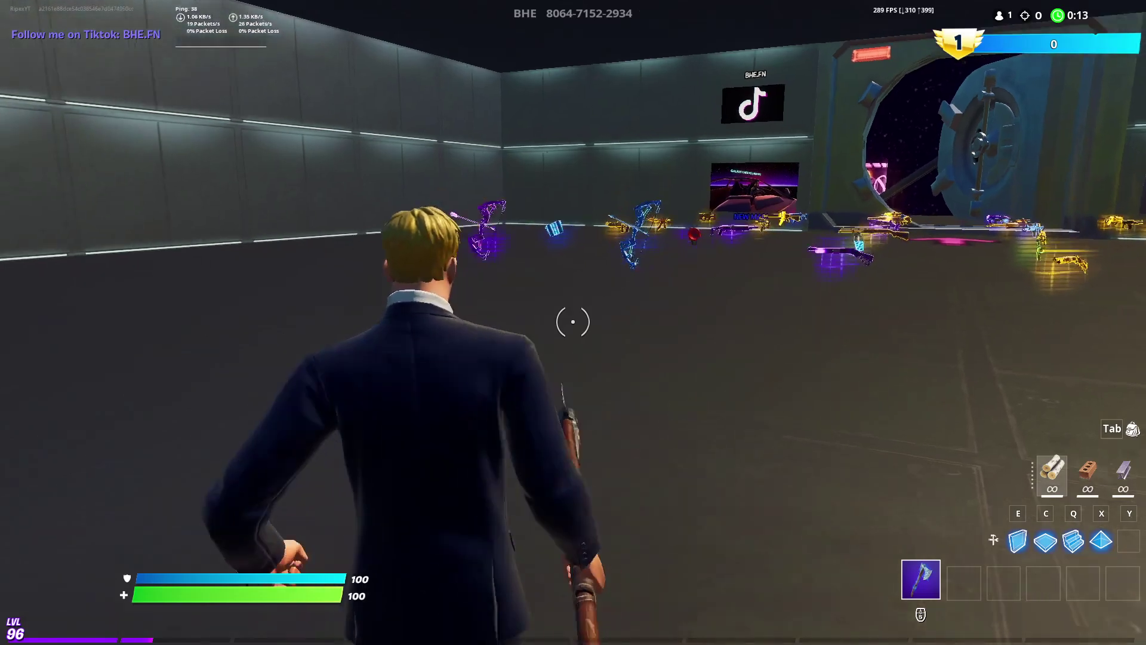
key(w)
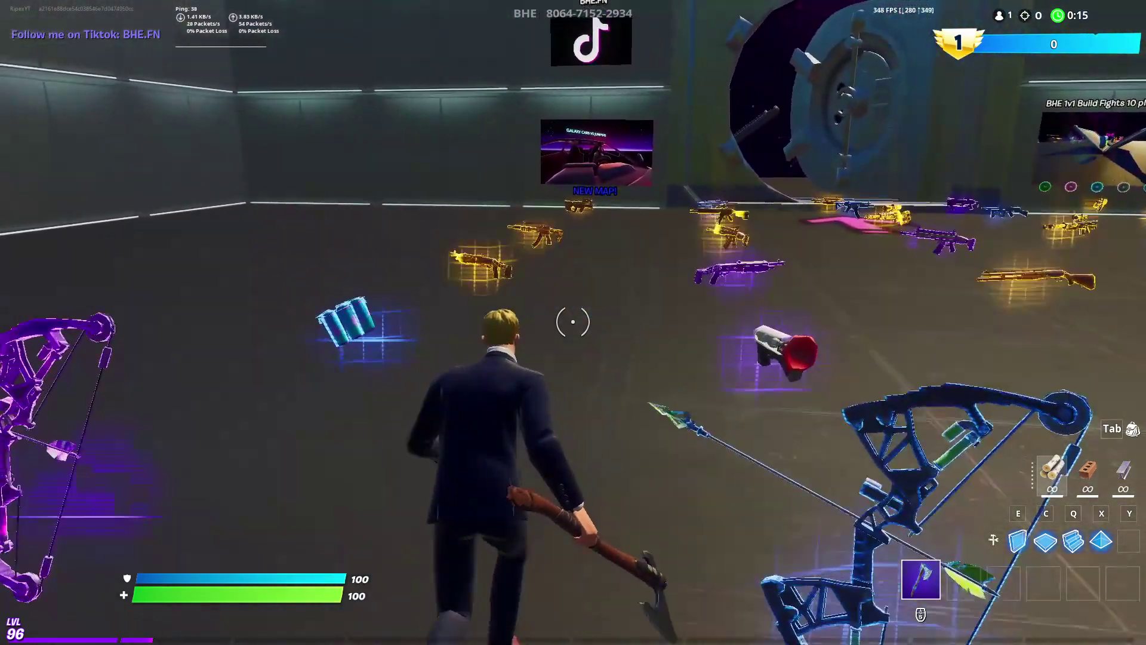
key(alt)
key(alt)
key(f)
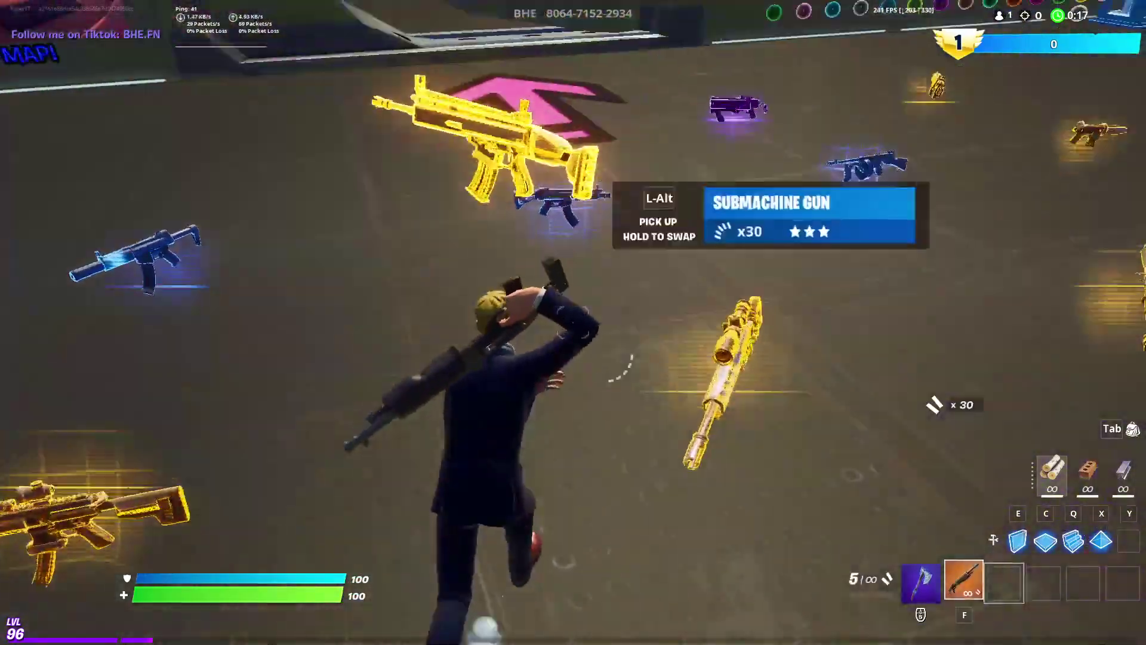
key(w)
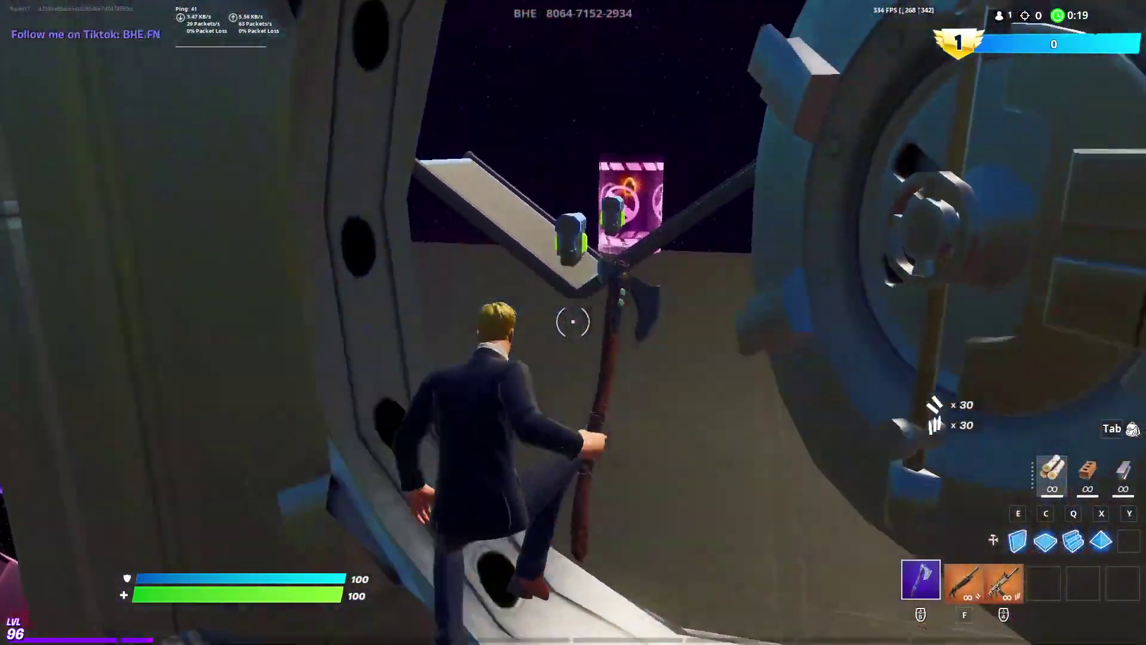
Build upward outside the vault door with wooden ramps, floors and walls, editing pieces along the climb.
key(f)
key(w)
key(q)
click(573, 323)
key(c)
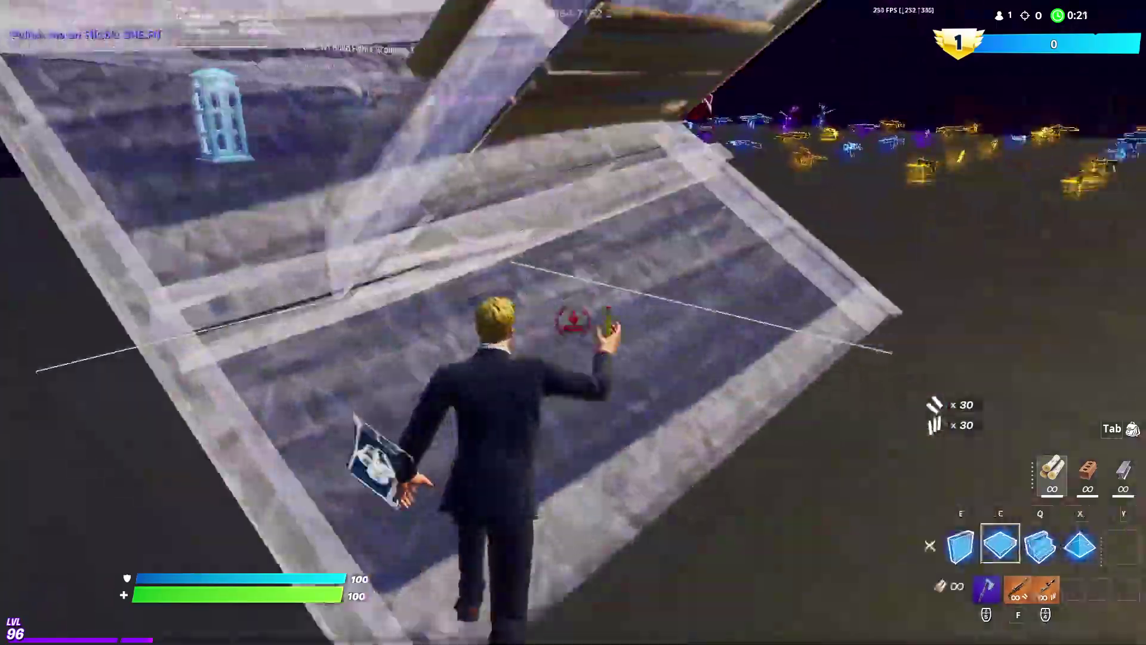
key(e)
click(573, 322)
key(v)
key(v)
key(c)
click(573, 322)
key(q)
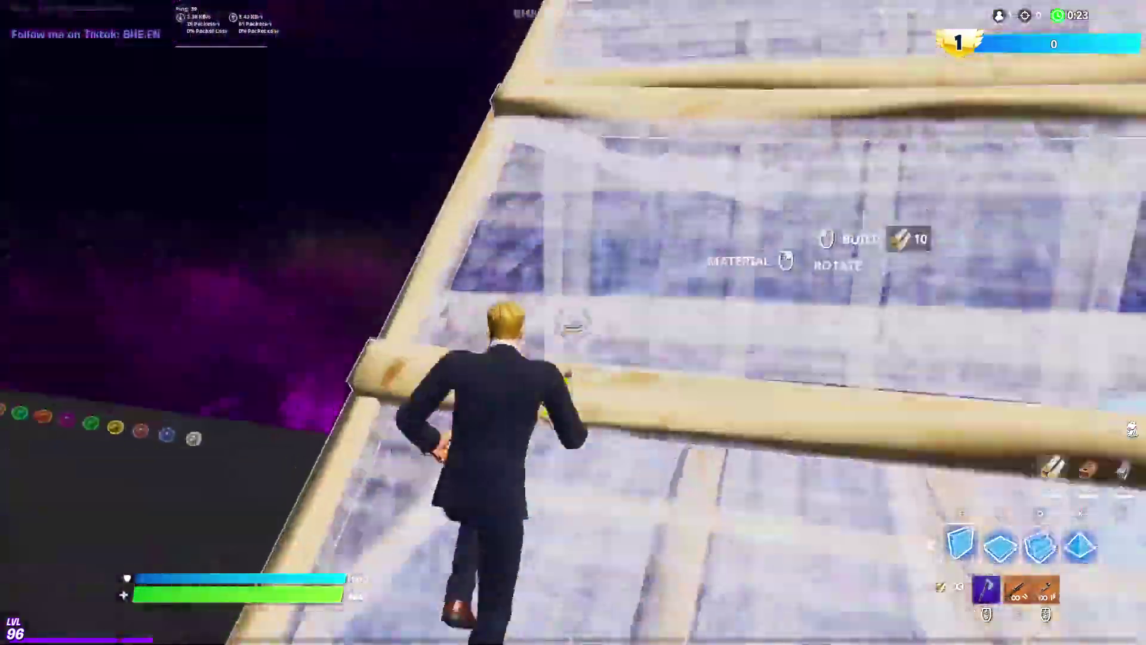
key(e)
click(573, 323)
key(v)
key(v)
key(c)
click(573, 323)
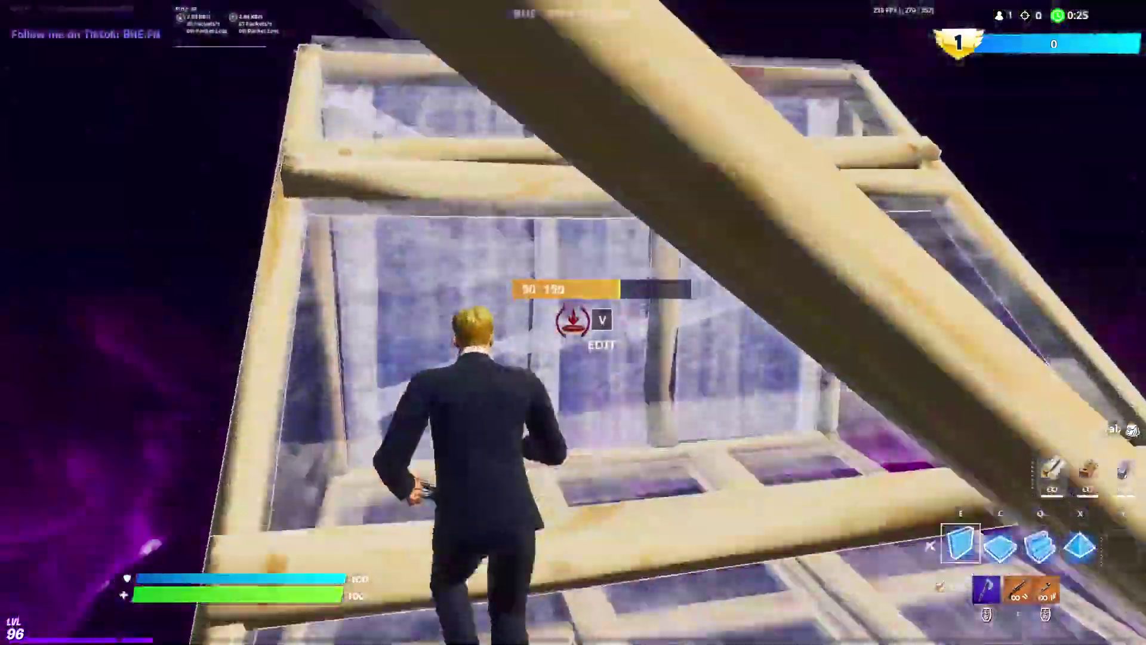